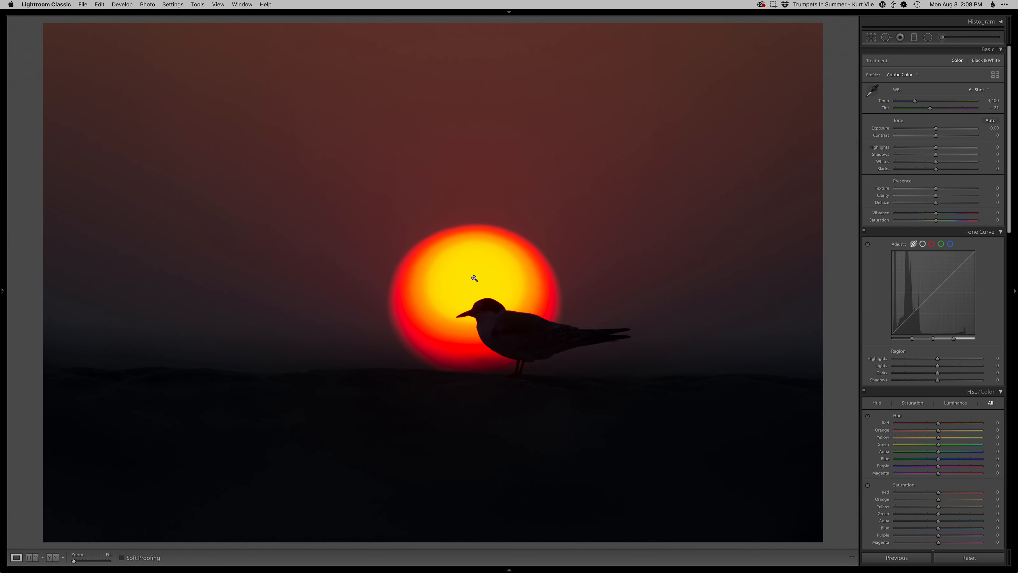
Crop the photo slightly tighter at its original aspect ratio, shifting the sun and bird off-centre, and apply the crop
key(r)
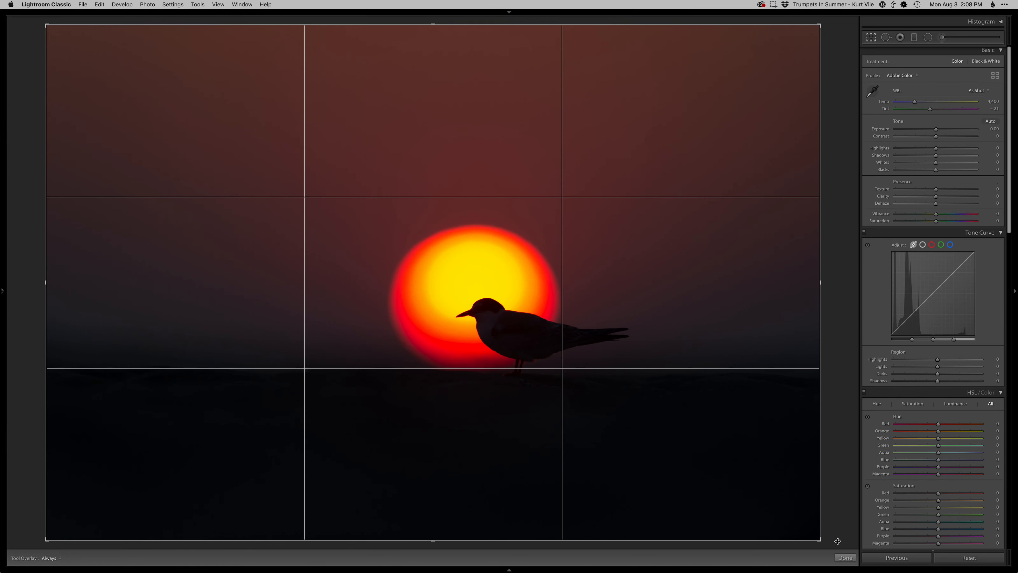
drag(819, 539, 765, 501)
drag(684, 409, 659, 403)
drag(789, 431, 790, 430)
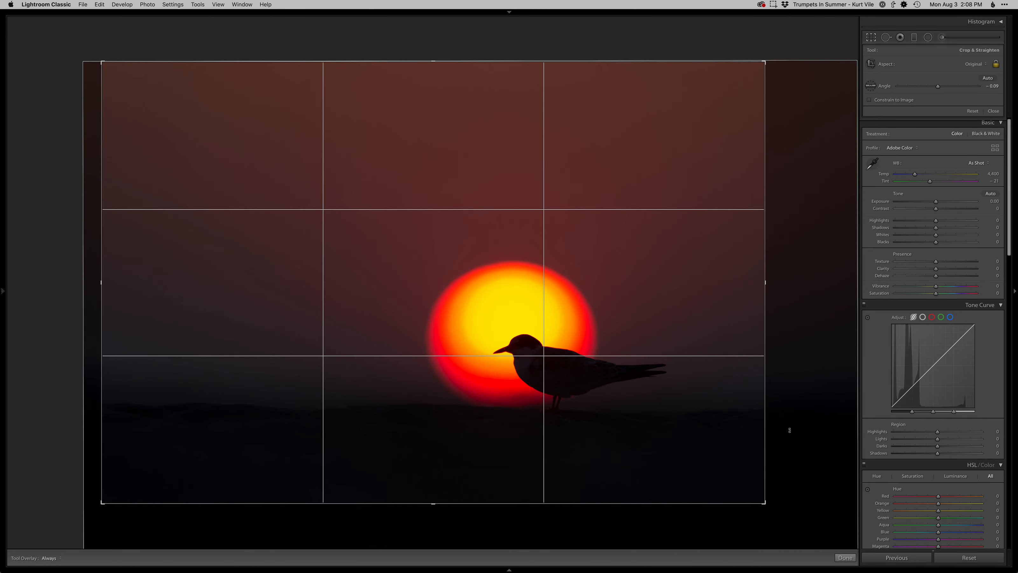
key(Return)
Raise the photo's overall Exposure to +0.60
key(equal)
key(equal)
key(equal)
key(equal)
key(equal)
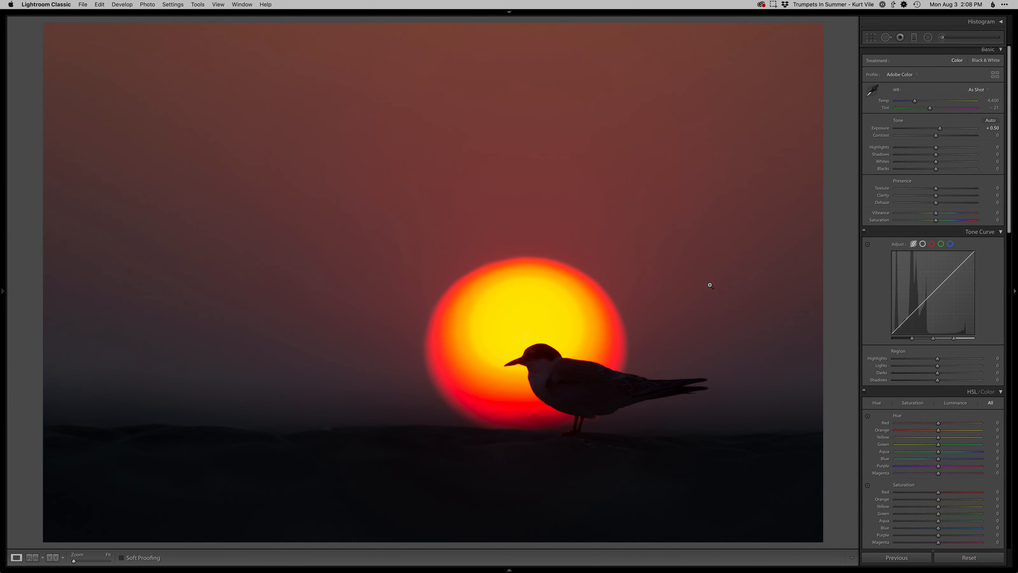
key(equal)
Darken the photo's dark tones by setting Shadows to -68 and Blacks to -23
key(shift+equal)
key(shift+equal)
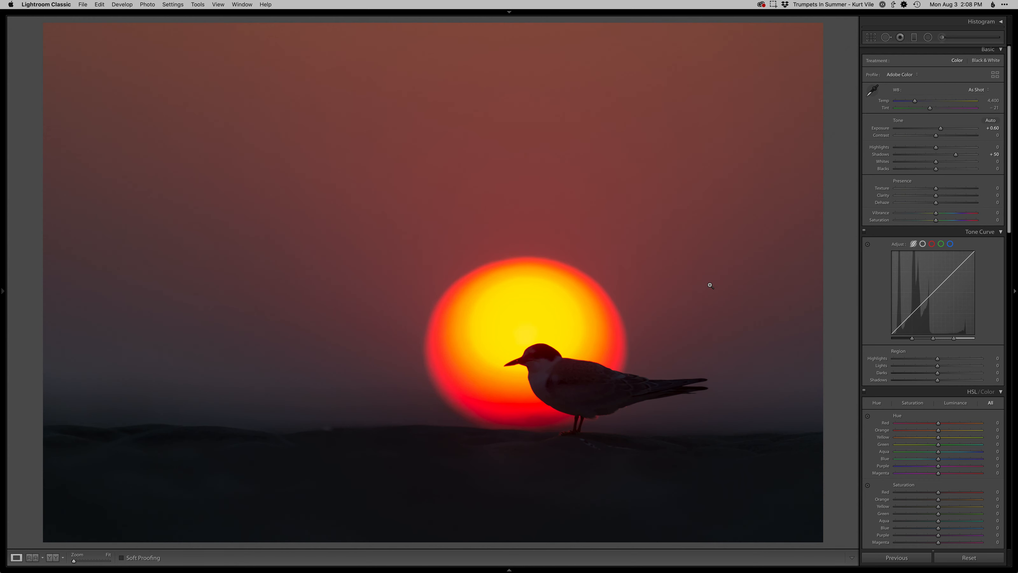
key(equal)
key(equal)
click(918, 155)
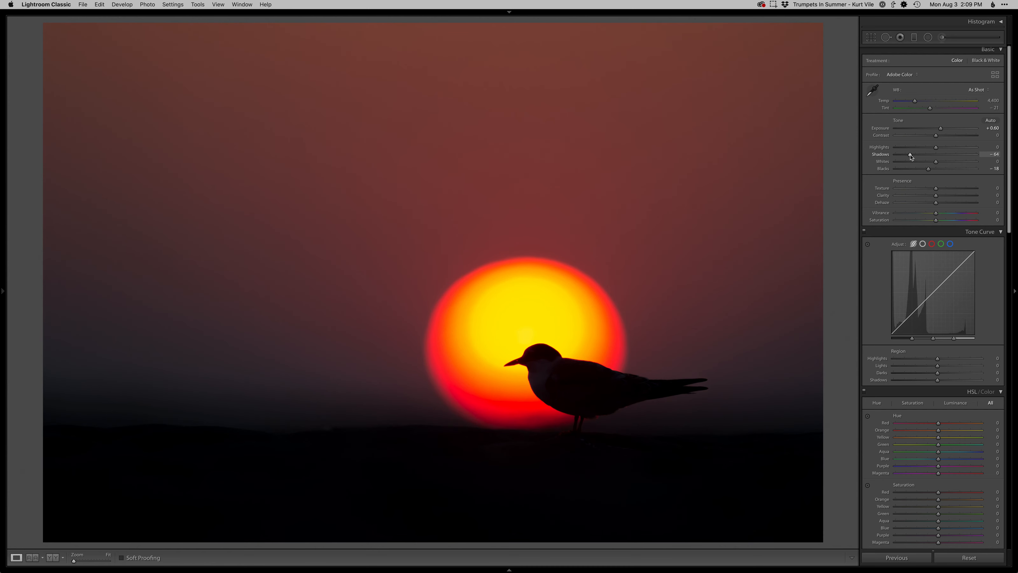
drag(909, 155, 927, 169)
Add a graduated filter over the dark foreground with Exposure 0.72 and Shadows 70, and close the filter
key(m)
drag(484, 420, 487, 389)
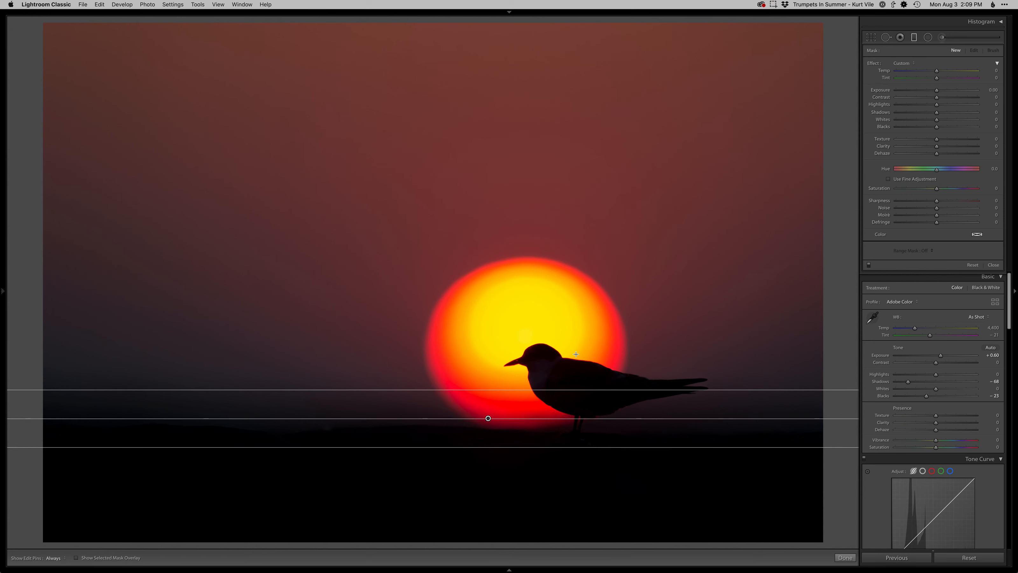
click(955, 113)
click(941, 91)
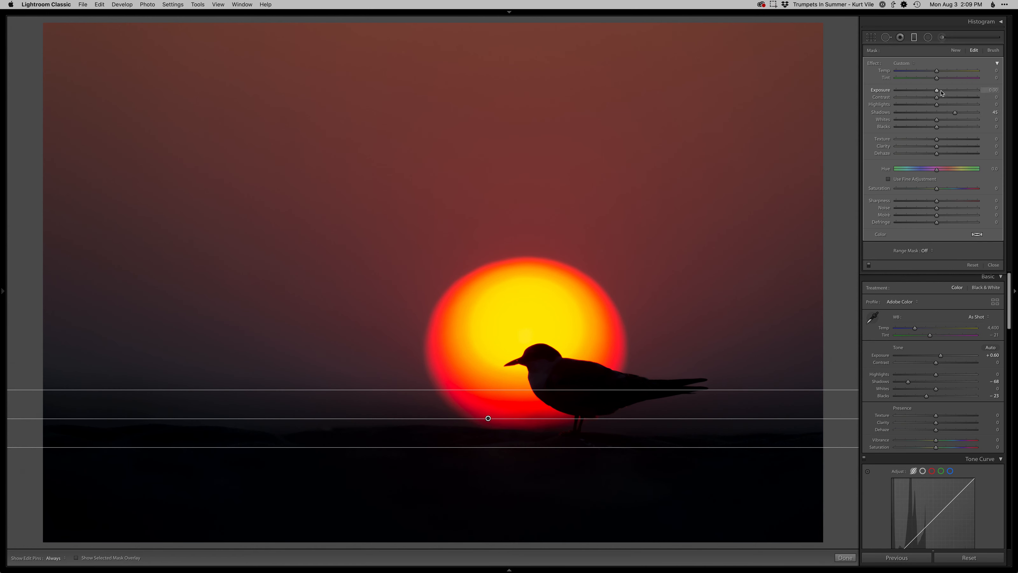
drag(944, 92, 945, 92)
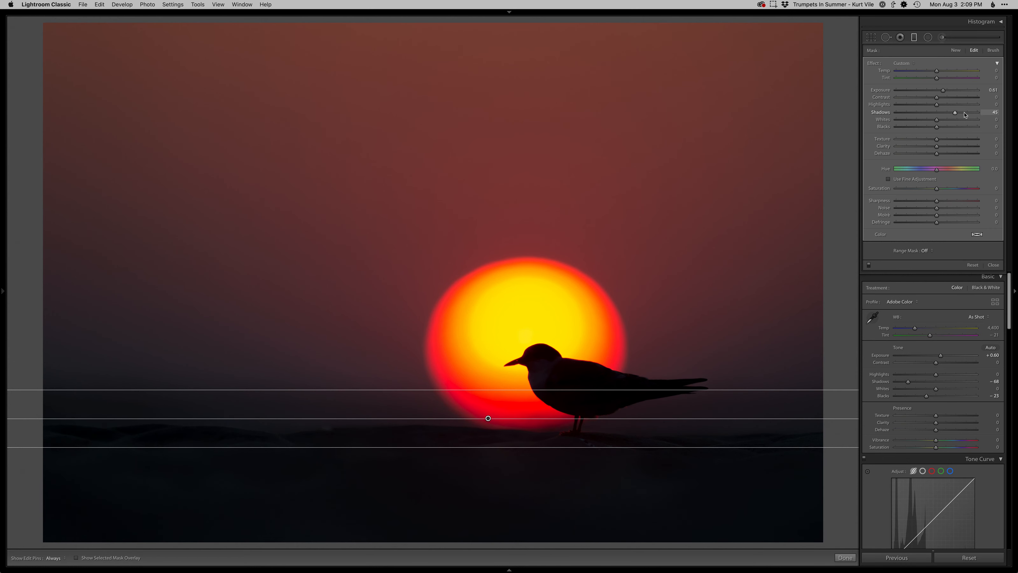
click(966, 114)
click(944, 91)
key(h)
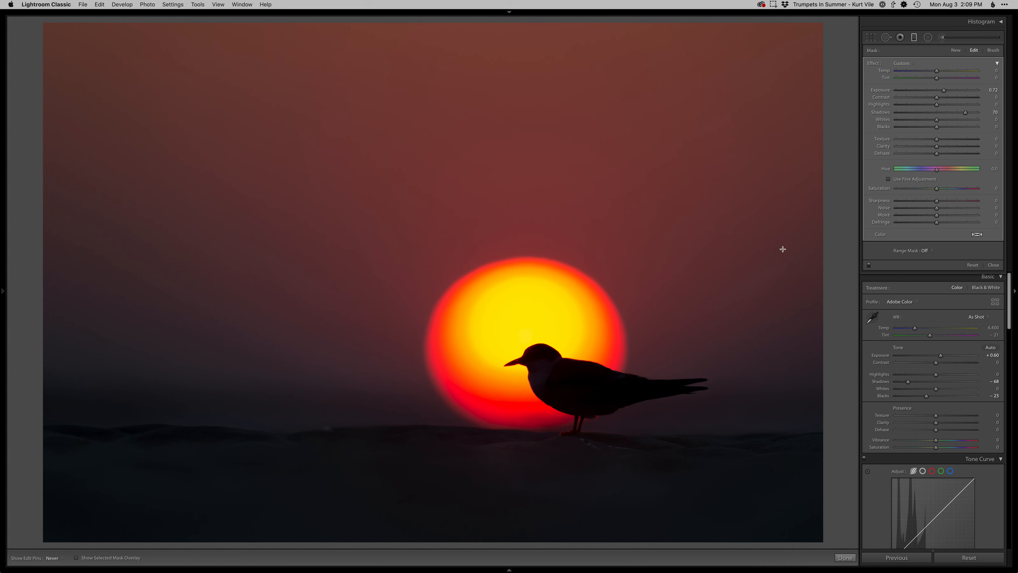
key(h)
click(915, 37)
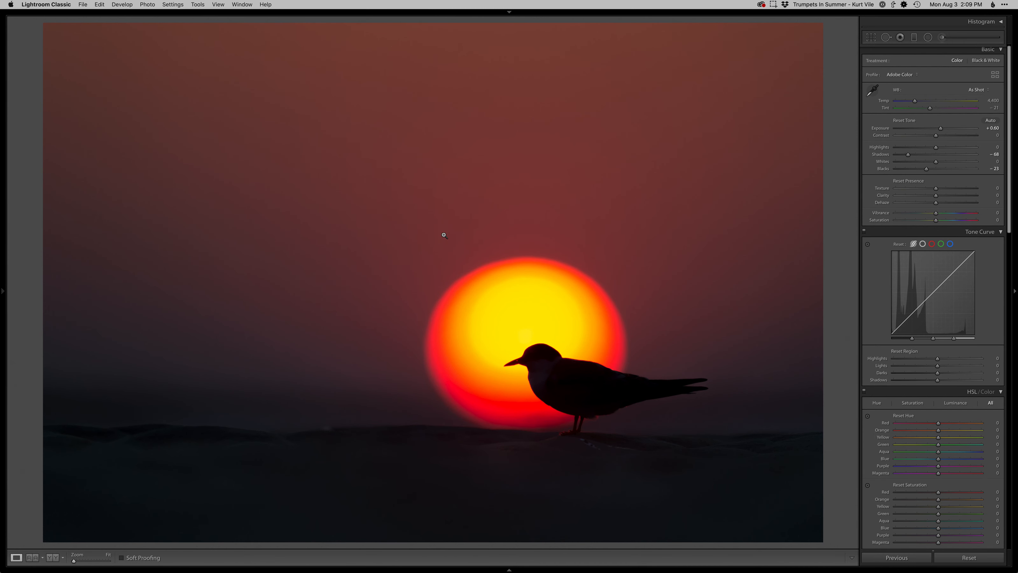
Add an inverted radial filter around the bird's head with Shadows -50 and Blacks -27, and close the filter
key(alt)
key(shift+m)
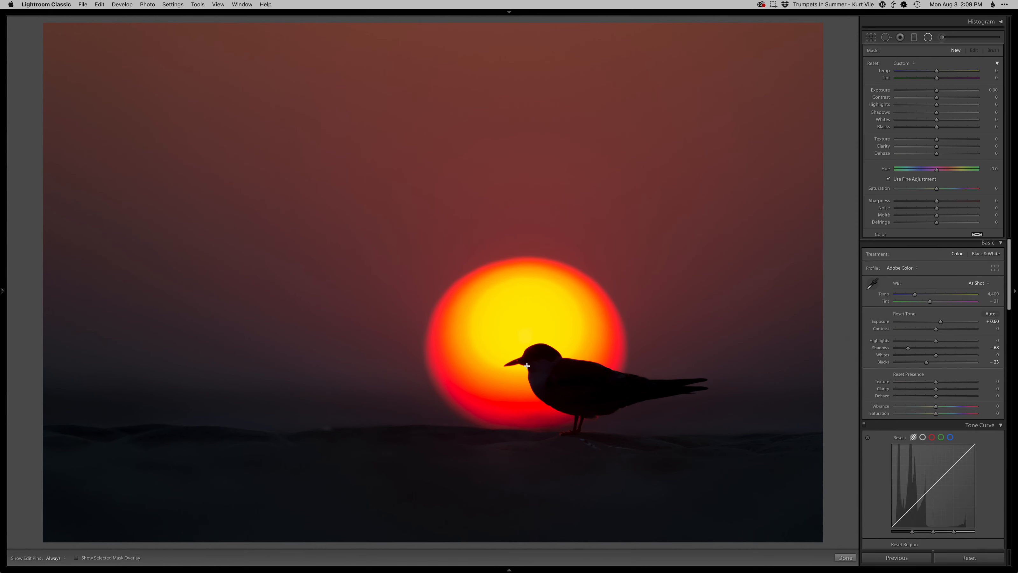
drag(525, 355, 608, 420)
click(898, 256)
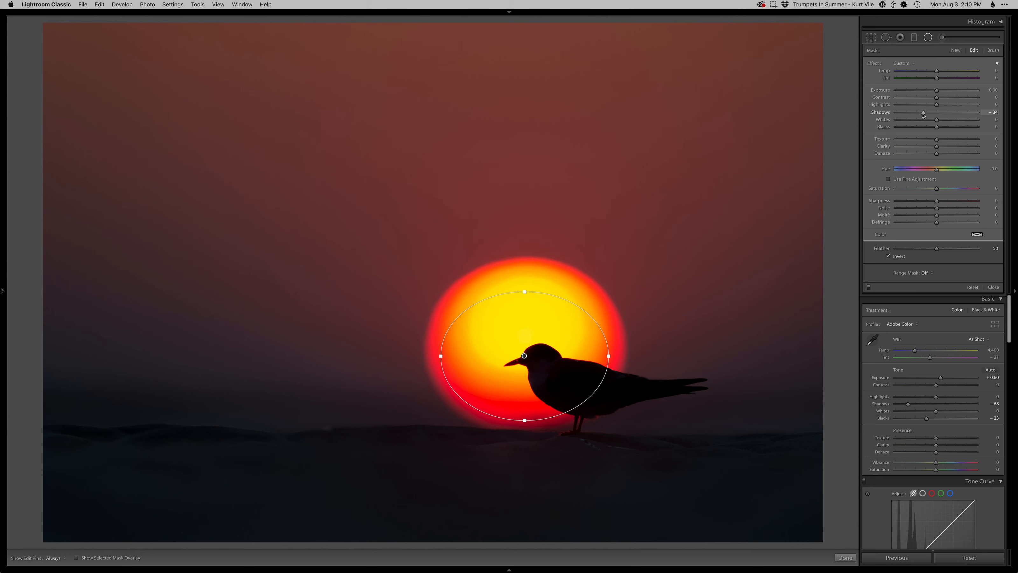
drag(937, 127, 927, 129)
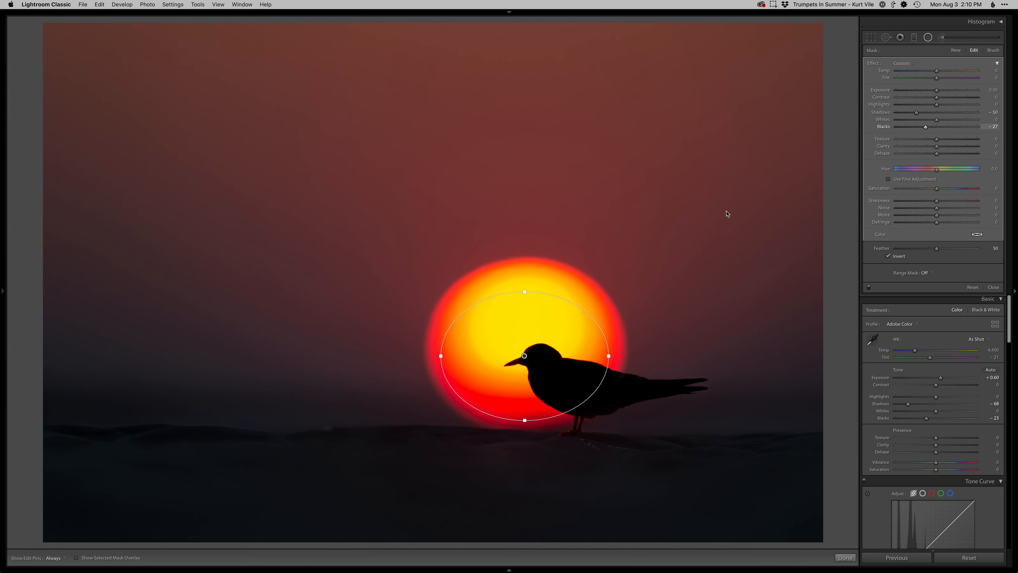
key(shift+m)
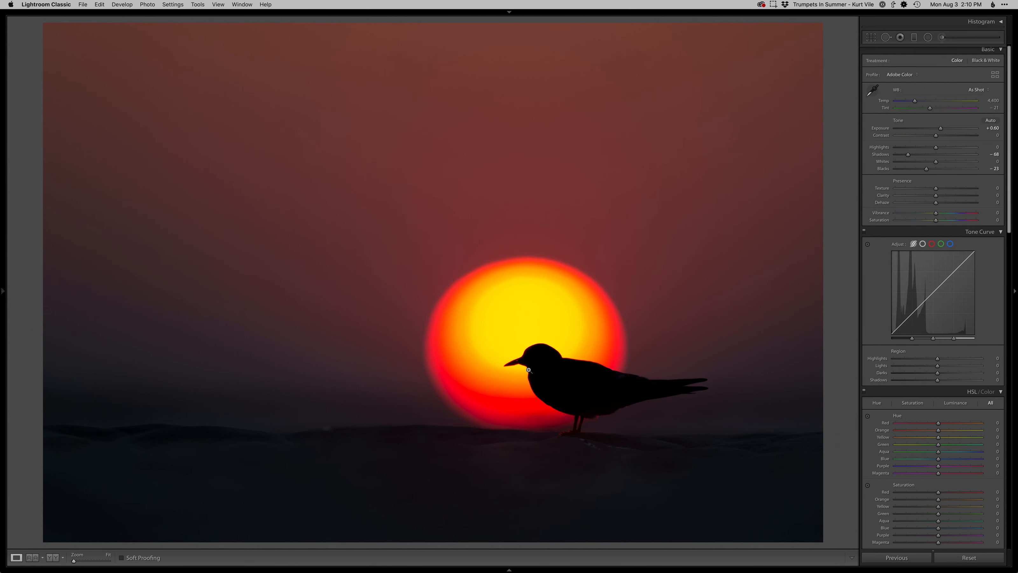
Open the edited photo in Photoshop, show it in full-screen view and add a Retouch layer
key(super+e)
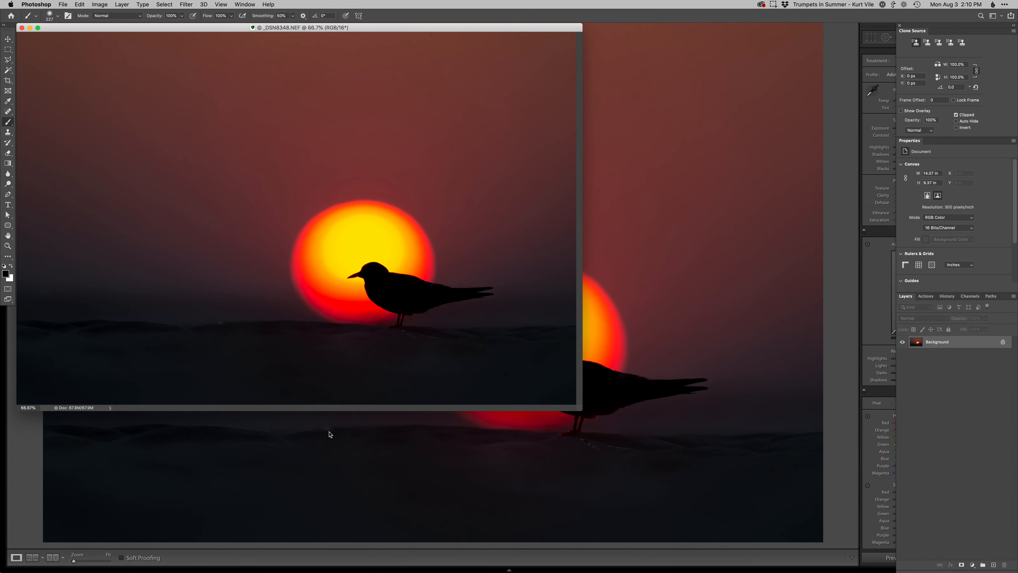
key(f)
key(F2)
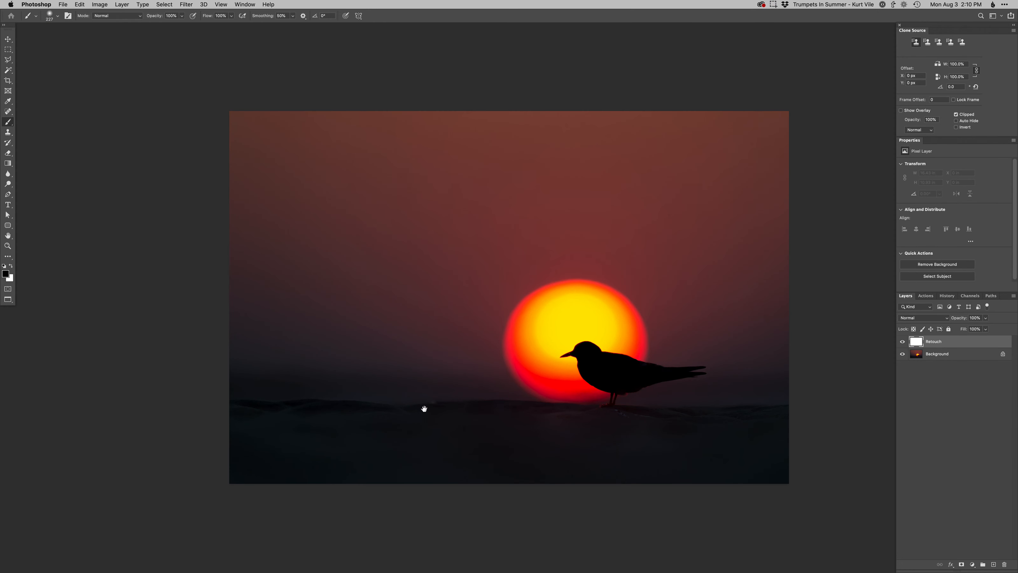
Remove the bright spots along the horizon beside the sun with a small, soft Clone Stamp brush on the Retouch layer
super+click(436, 403)
key(s)
alt+click(449, 401)
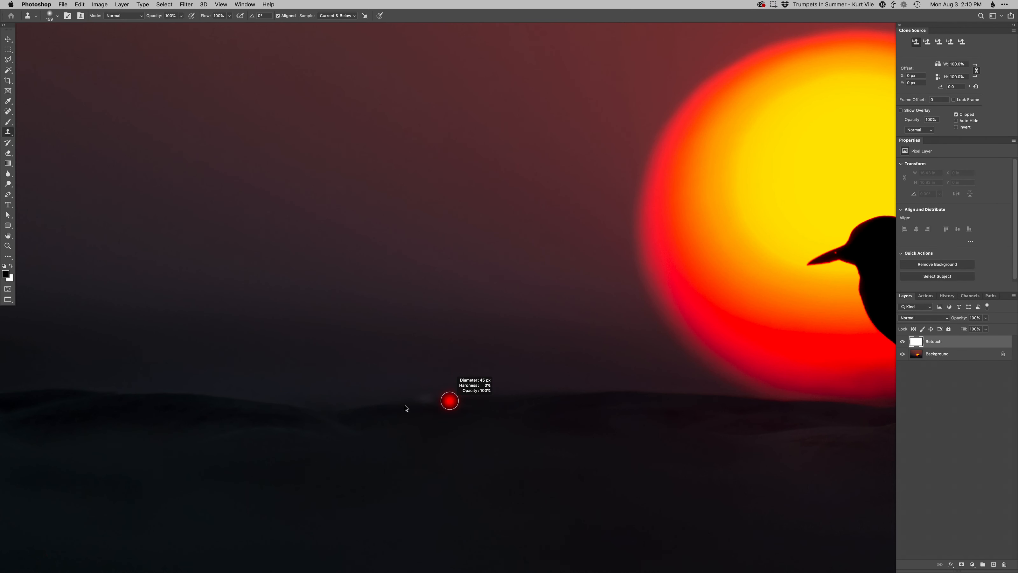
mouse_move(399, 399)
mouse_down()
mouse_move(413, 391)
mouse_move(414, 408)
mouse_move(393, 415)
mouse_up()
alt+click(455, 402)
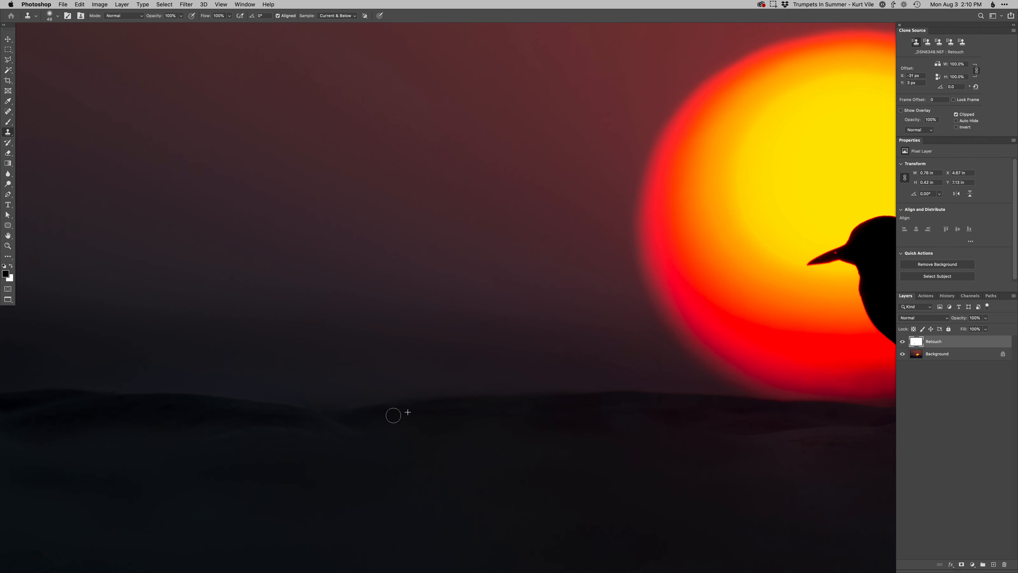
alt+click(467, 422)
alt+click(466, 424)
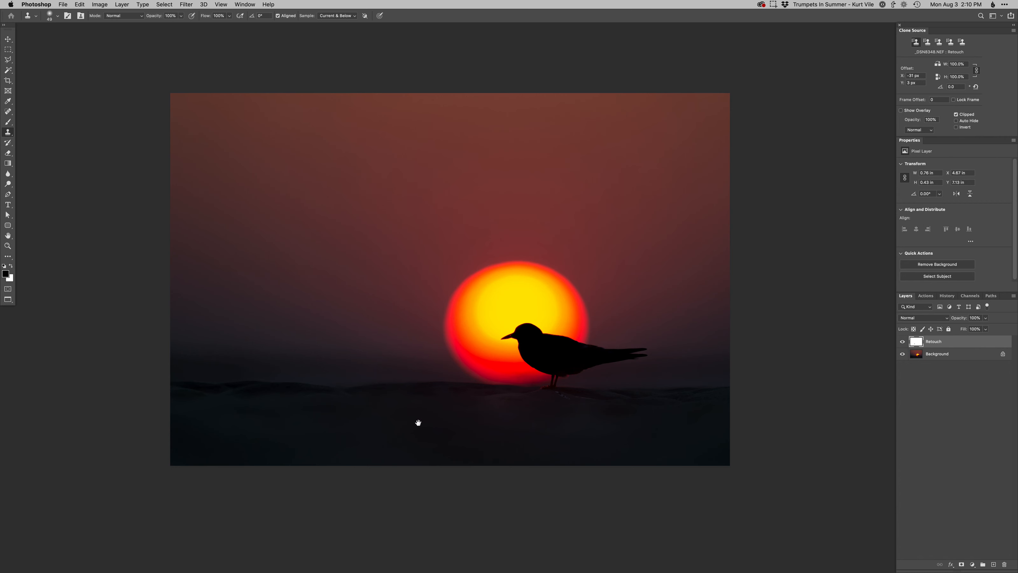
Add a Curves adjustment layer with the black point moved slightly inward to deepen the blacks, and invert its mask
key(ctrl+super+m)
key(shift+Right)
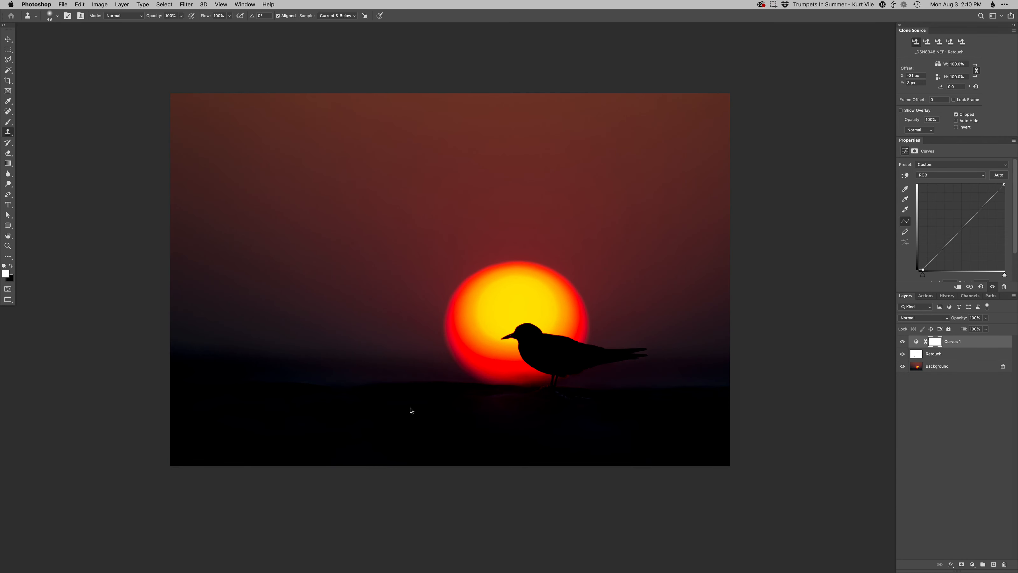
key(super+i)
Paint white with a large soft brush on the Curves mask across the lowest part of the foreground to darken it
key(b)
drag(594, 418, 666, 451)
drag(601, 427, 622, 444)
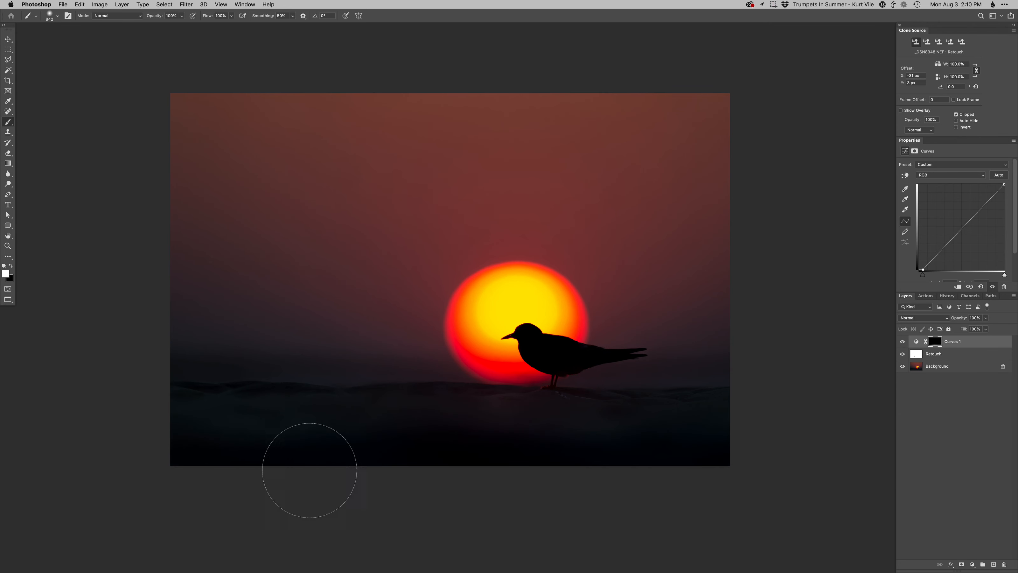
drag(631, 444, 700, 409)
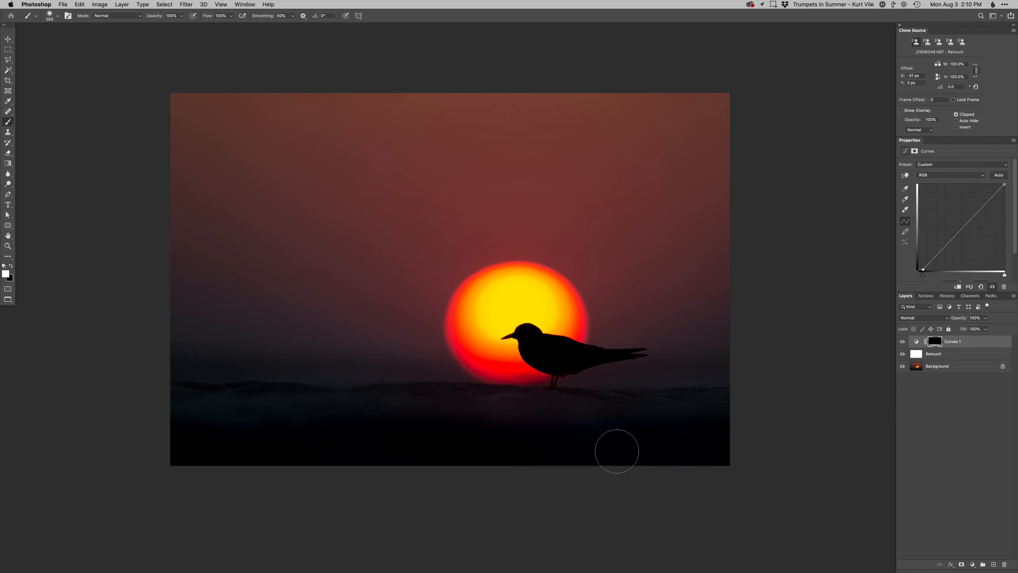
Add a Dodge curves layer with a hidden mask and brush white along the horizon to lighten it
key(F2)
drag(690, 373, 670, 375)
drag(689, 376, 697, 374)
drag(701, 369, 684, 368)
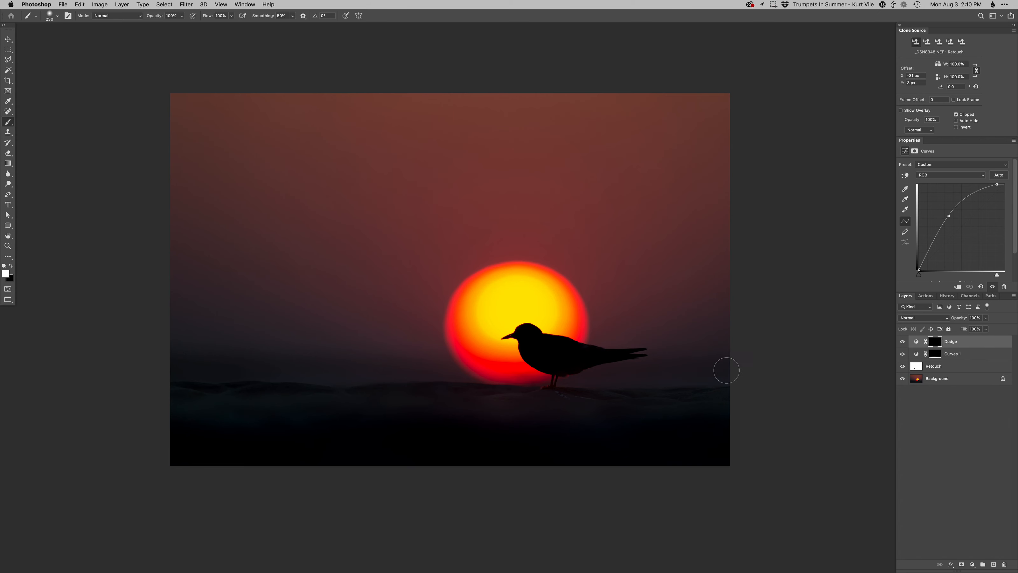
scroll(34, 379, left, 10)
drag(742, 388, 244, 403)
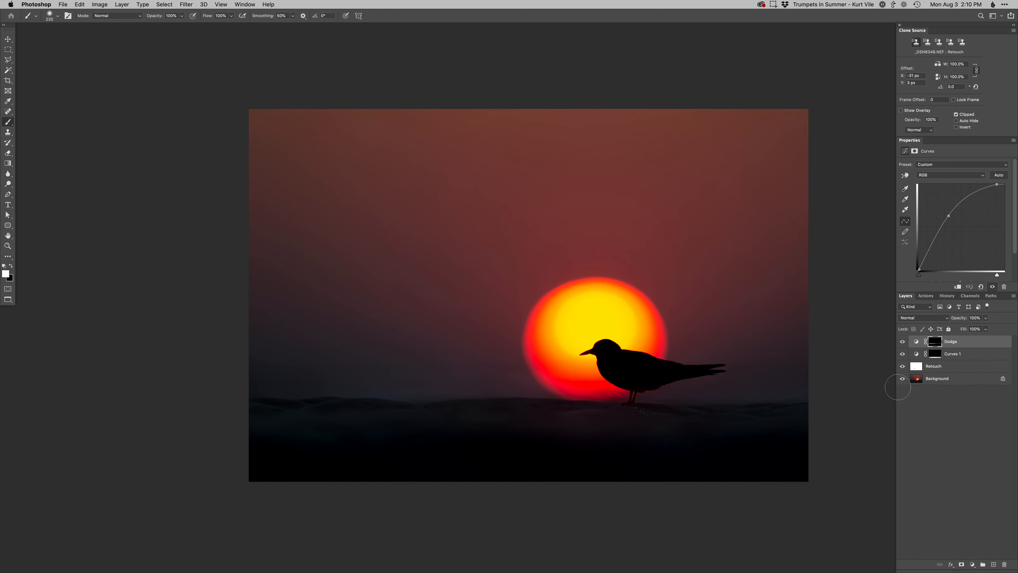
Refine the Dodge mask along the horizon, switching between black and white paint and adjusting the brush size
key(x)
mouse_move(493, 381)
ctrl+alt+mouse_down()
mouse_move(517, 381)
mouse_move(511, 352)
ctrl+alt+mouse_up()
ctrl+alt+drag(370, 400, 311, 401)
key(x)
ctrl+alt+drag(361, 380, 380, 381)
key(x)
Compare the image with and without the Dodge layer by toggling its visibility
click(903, 341)
click(903, 342)
click(902, 342)
click(903, 342)
scroll(657, 438, right, 1)
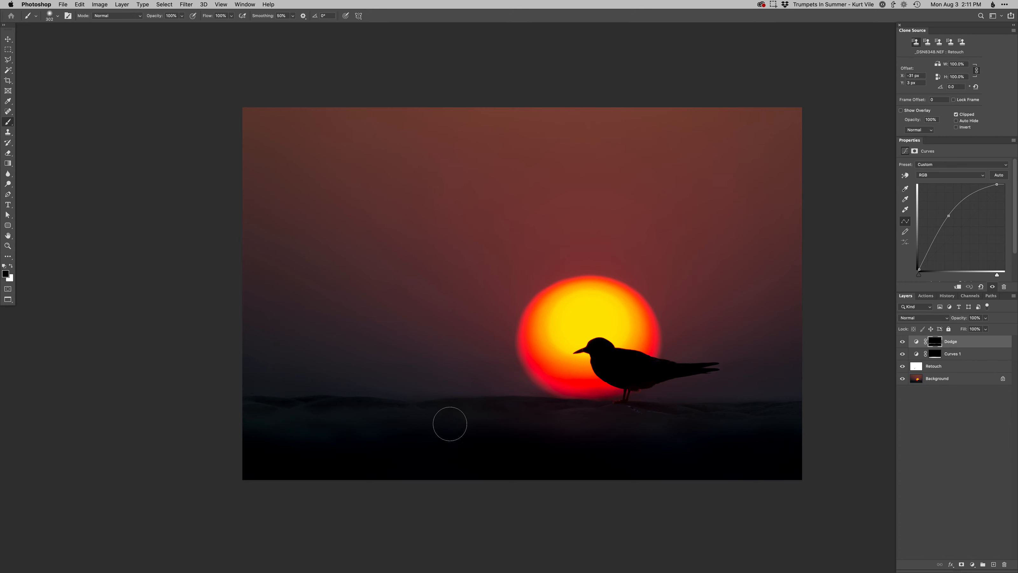
Add a second Dodge curves layer for the bird's beak and set the brush size to 10 px
super+click(499, 399)
drag(508, 417, 463, 437)
super+click(594, 366)
super+click(595, 366)
drag(597, 372, 566, 423)
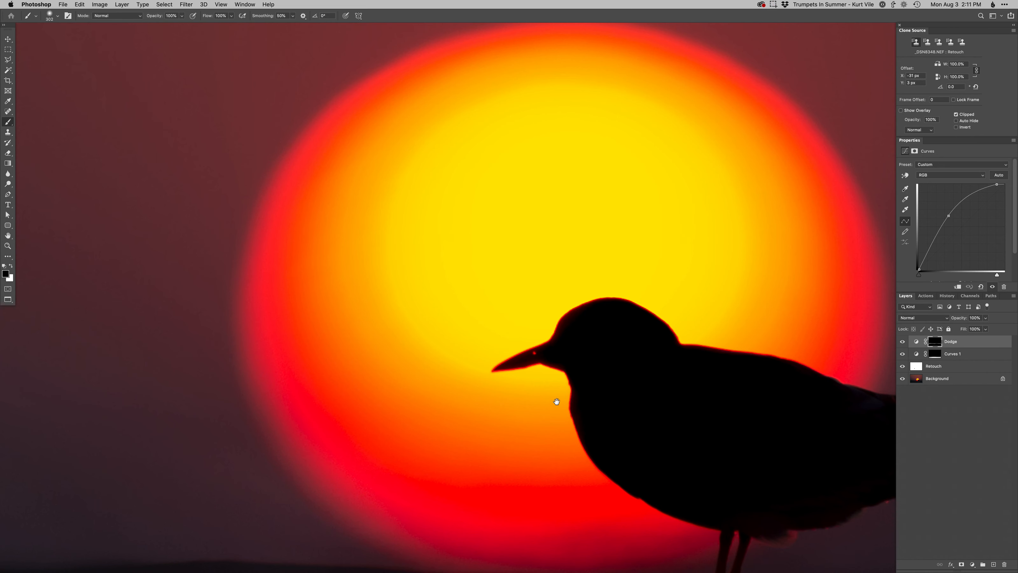
key(super+F2)
right_click(544, 353)
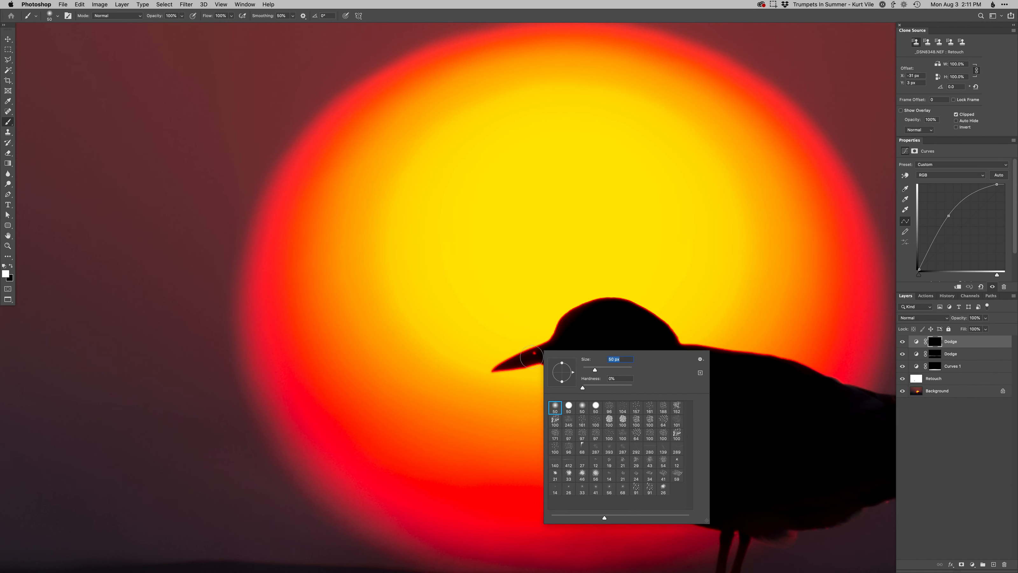
text(10)
key(Return)
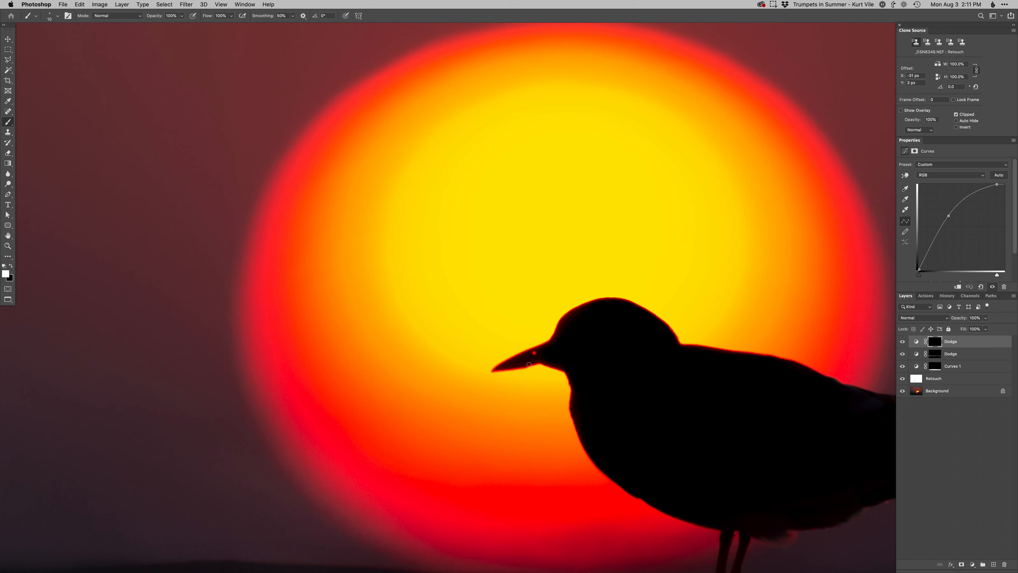
Brush white on the new Dodge mask around the bird's beak to lighten its detail
mouse_move(517, 362)
mouse_down()
mouse_move(494, 368)
mouse_move(485, 433)
mouse_up()
key(super+minus)
key(super+minus)
key(super+minus)
drag(508, 388, 547, 401)
key(super+m)
key(Return)
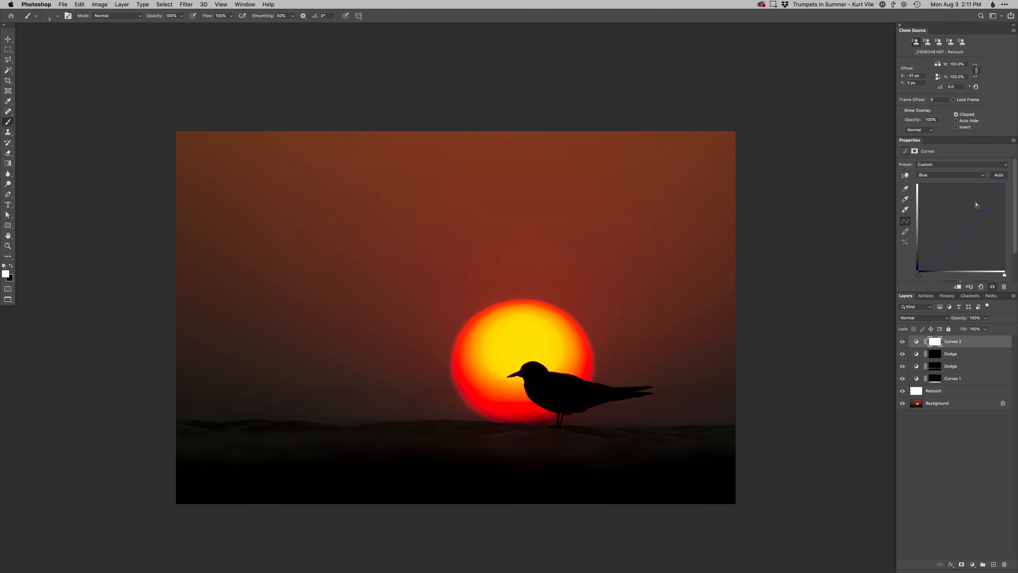
key(super+i)
mouse_move(650, 434)
mouse_down()
mouse_move(711, 444)
mouse_move(148, 433)
mouse_move(729, 438)
mouse_move(151, 449)
mouse_move(204, 425)
mouse_move(478, 438)
mouse_up()
drag(666, 449, 717, 452)
ctrl+alt+drag(649, 441, 796, 397)
key(Delete)
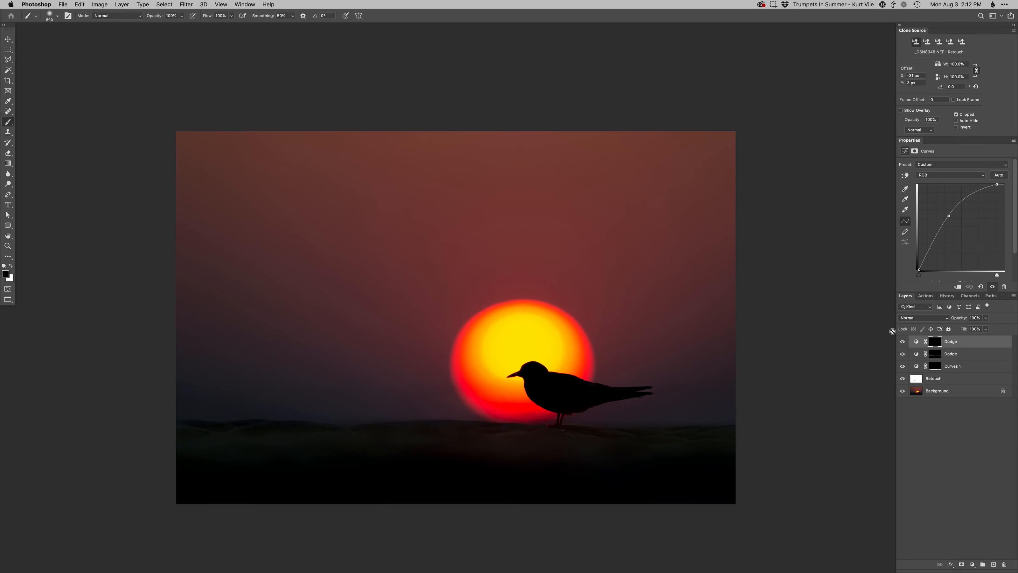
Add a new Curves adjustment layer and pull the Green channel down slightly for a magenta tint
drag(613, 447, 612, 486)
super+click(549, 439)
key(super+minus)
mouse_move(494, 406)
mouse_down()
mouse_move(559, 411)
mouse_move(507, 400)
mouse_up()
key(super+alt+m)
key(Return)
key(super+minus)
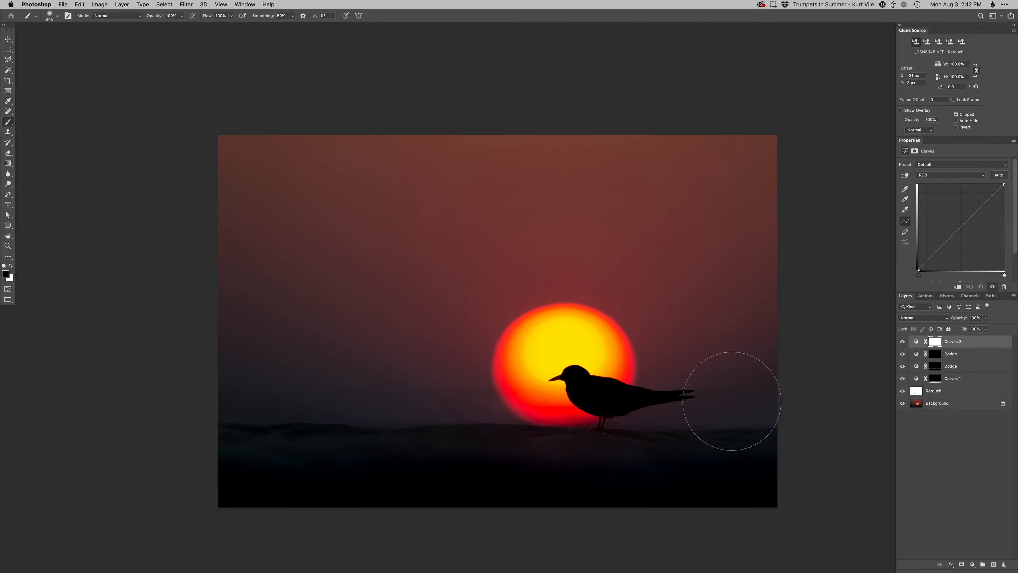
key(alt+4)
drag(984, 205, 983, 207)
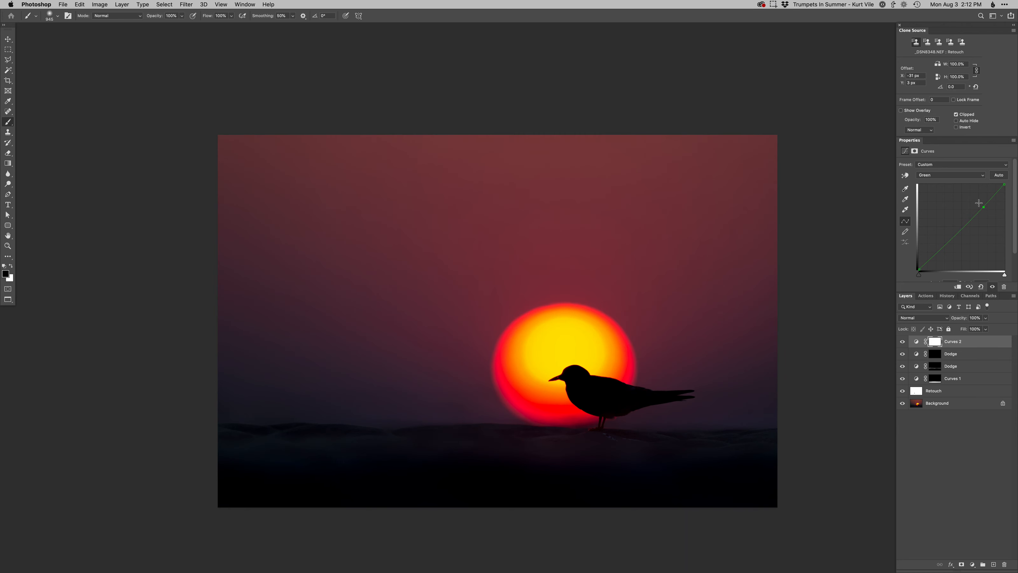
Invert the Curves mask and paint white across the sky just above the horizon to tint only that band
key(super+i)
drag(730, 418, 690, 418)
key(x)
mouse_move(801, 390)
mouse_down()
mouse_move(534, 421)
mouse_move(289, 405)
mouse_up()
mouse_move(106, 325)
mouse_down()
mouse_move(188, 361)
mouse_move(315, 386)
mouse_move(204, 363)
mouse_move(154, 387)
mouse_move(140, 363)
mouse_up()
Add another Curves adjustment layer, lower the midtones of its Green channel and invert the mask
key(shift+super+m)
key(Return)
key(alt+4)
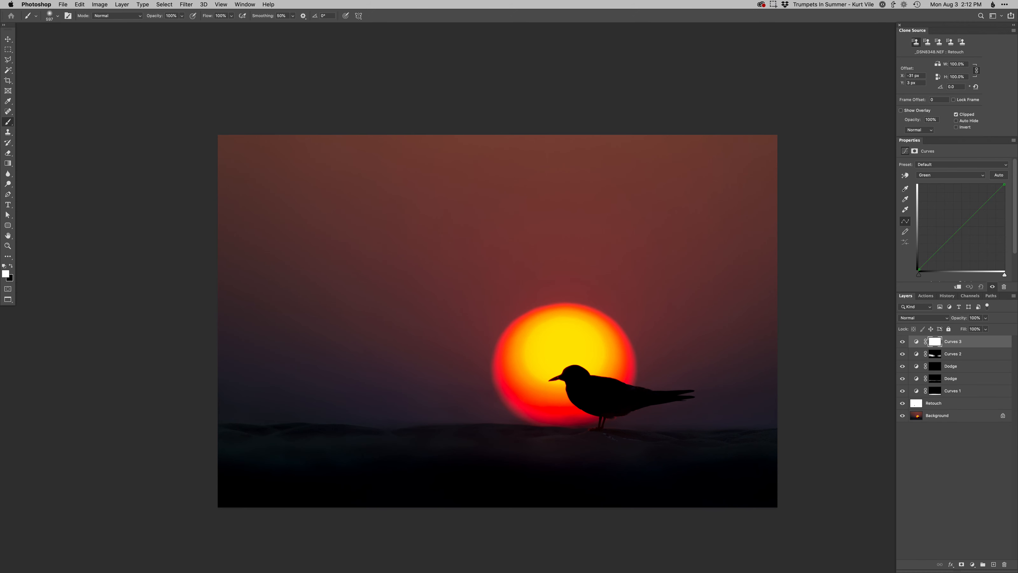
drag(967, 222, 968, 223)
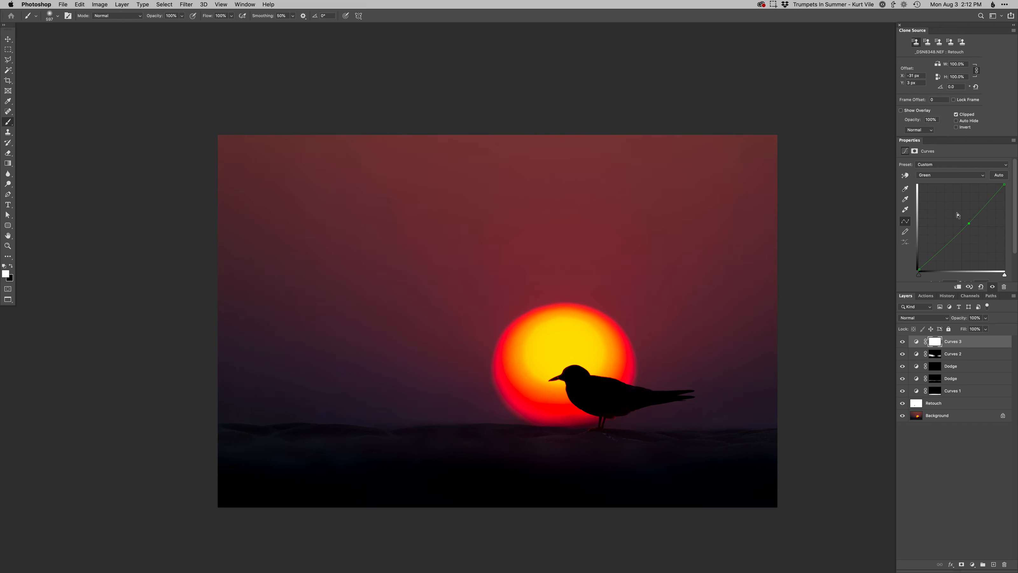
key(super+i)
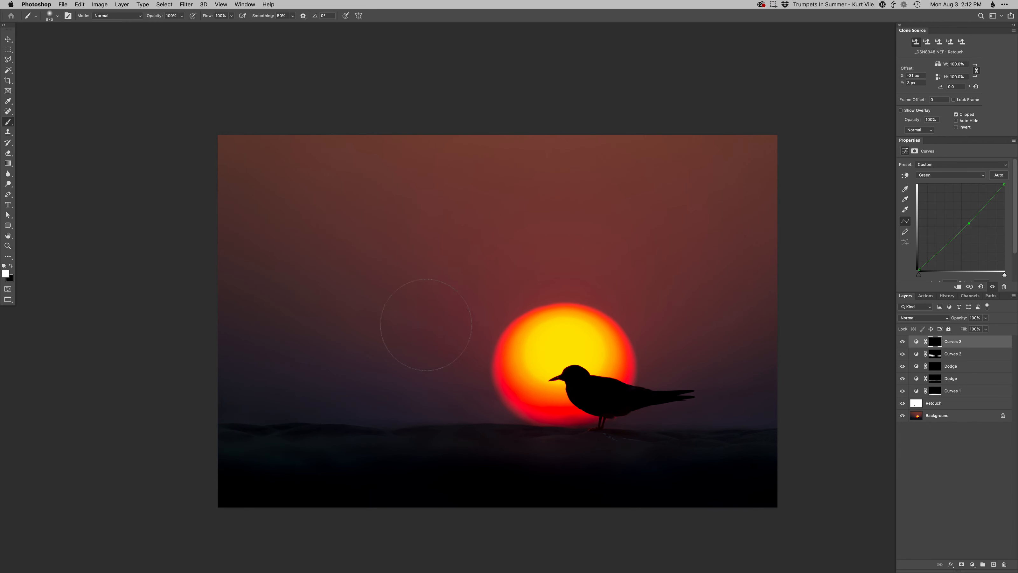
Paint white on the Curves 3 mask in an arc across the sky above the sun to tint it magenta
mouse_move(560, 251)
mouse_down()
mouse_move(446, 293)
mouse_move(418, 322)
mouse_up()
Add another Curves adjustment layer, pull its Blue channel down slightly in the highlights and add a highlight point on the Red channel
key(super+shift+m)
key(Return)
key(alt+5)
drag(983, 208, 982, 211)
key(alt+3)
click(982, 205)
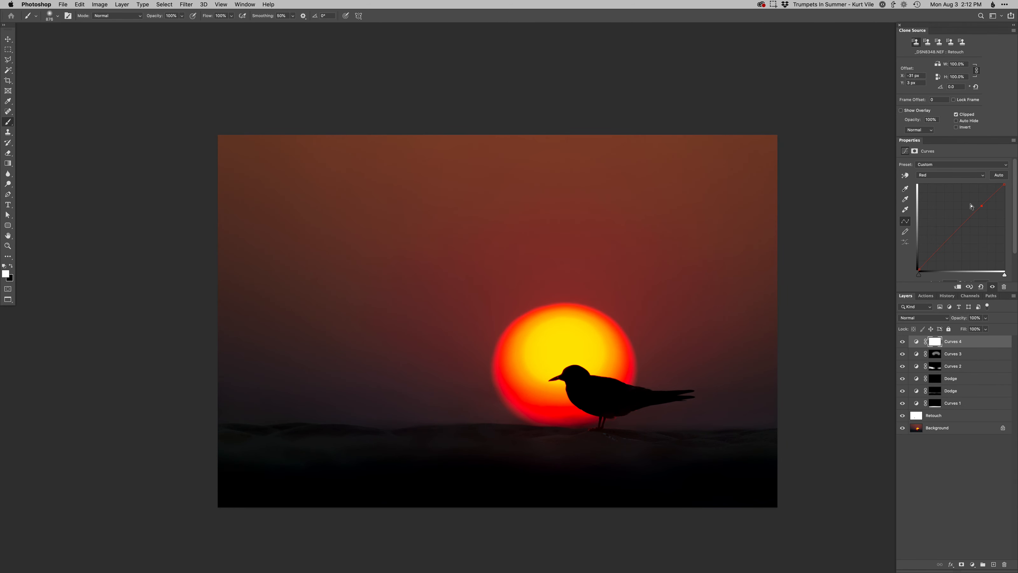
Invert the Curves 4 mask and paint white with a large brush across the upper sky to warm only that area
key(super+i)
drag(660, 234, 682, 234)
mouse_move(822, 161)
mouse_down()
mouse_move(1, 150)
mouse_move(840, 109)
mouse_move(83, 187)
mouse_up()
mouse_move(682, 425)
mouse_down()
mouse_move(638, 424)
mouse_move(684, 420)
mouse_up()
Hide and reshow the Curves 4, Curves 3 and Curves 2 layers to compare the sky with and without the toning
key(space)
drag(903, 342, 902, 354)
click(903, 366)
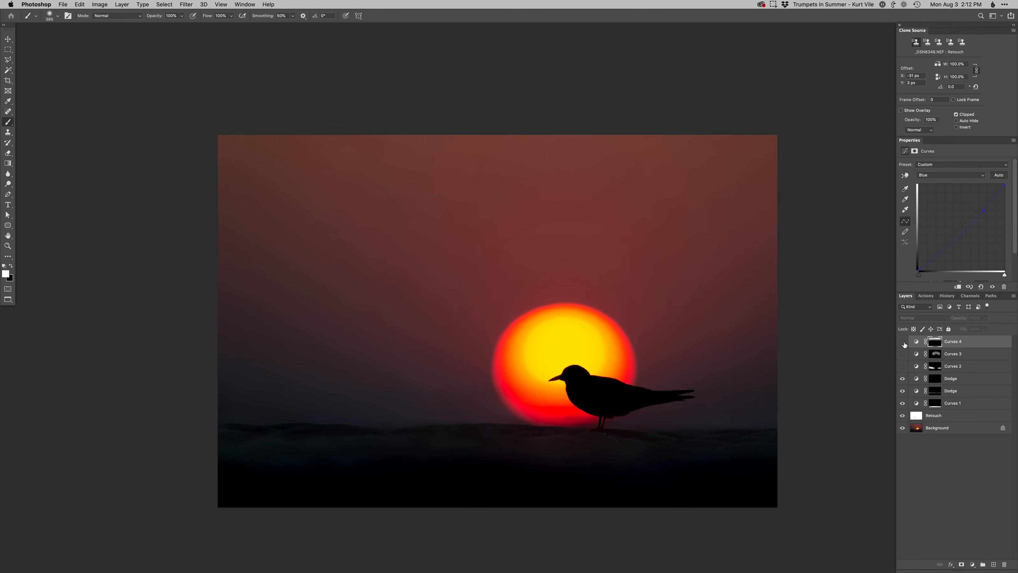
drag(904, 345, 905, 368)
Brush white with a small brush on the lower Dodge layer's mask along the bird's underside behind its legs
drag(601, 451, 586, 450)
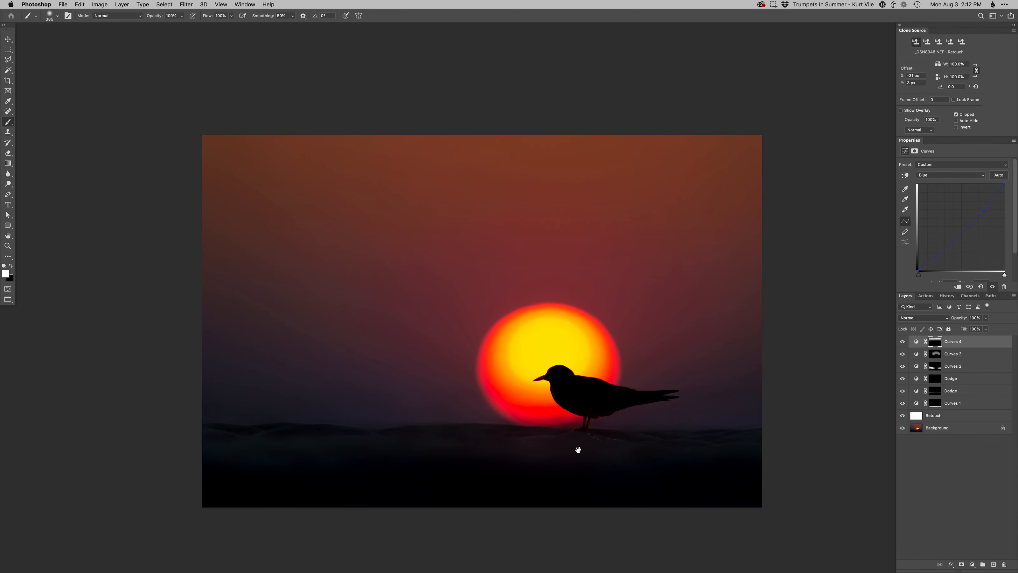
super+click(599, 420)
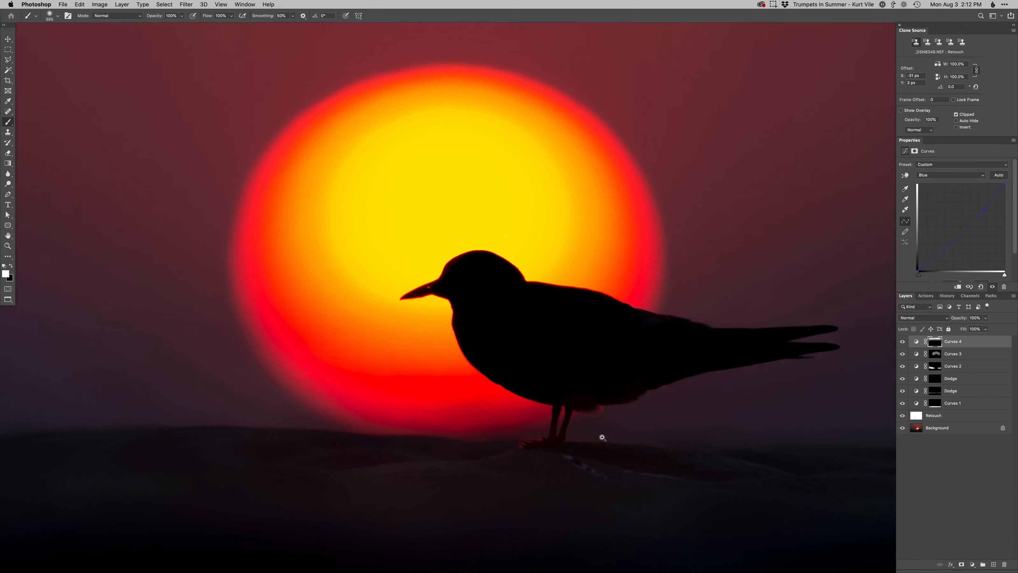
click(932, 392)
super+click(603, 413)
right_click(601, 415)
click(625, 460)
drag(582, 417, 561, 419)
drag(567, 410, 617, 401)
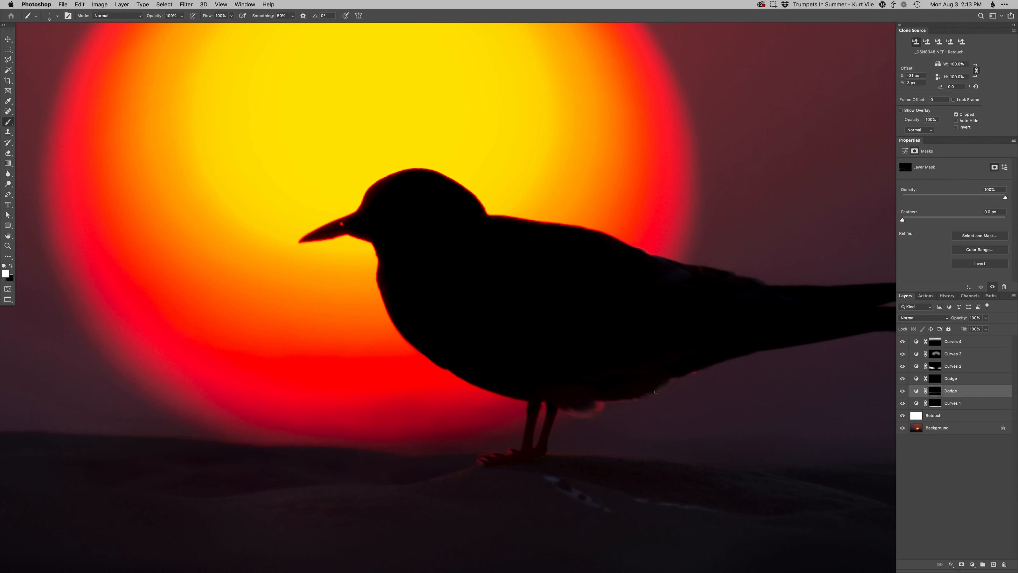
key(x)
key(x)
alt+click(534, 428)
alt+click(534, 430)
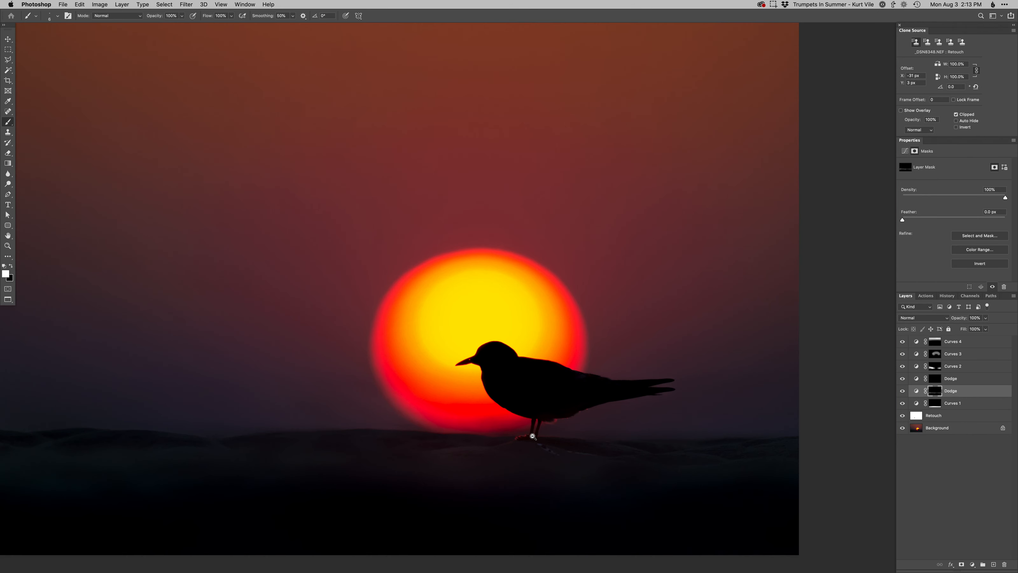
alt+click(533, 438)
drag(541, 438, 546, 414)
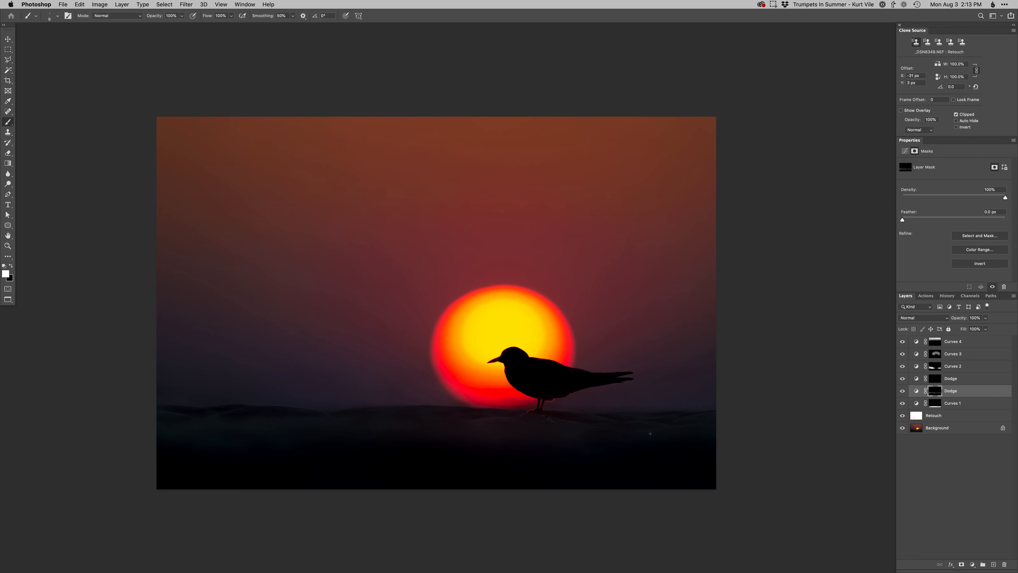
Save the layered photo as _DSN8348.psd, close it and switch to Lightroom's Library grid
key(super+s)
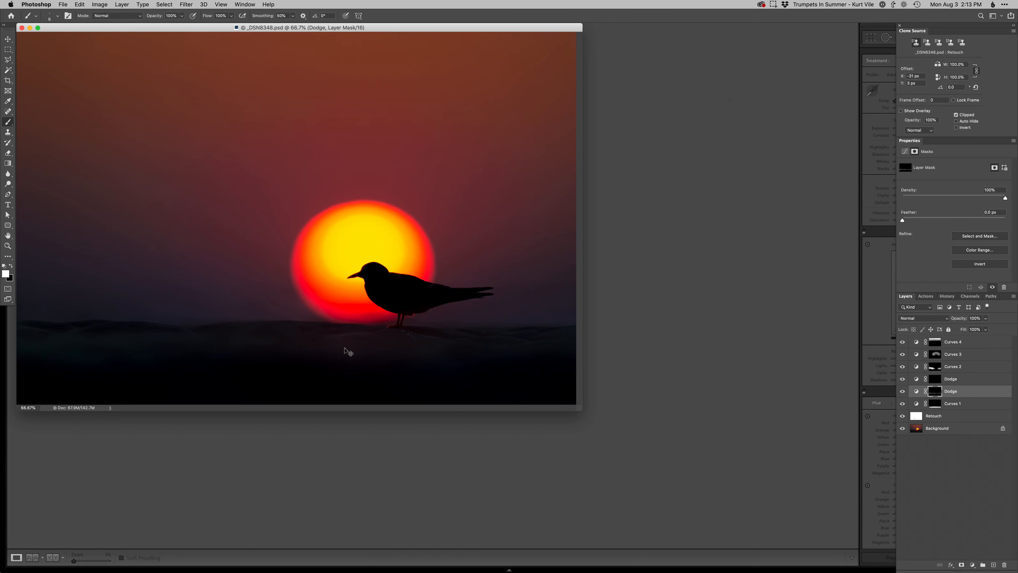
key(super+w)
click(32, 385)
key(g)
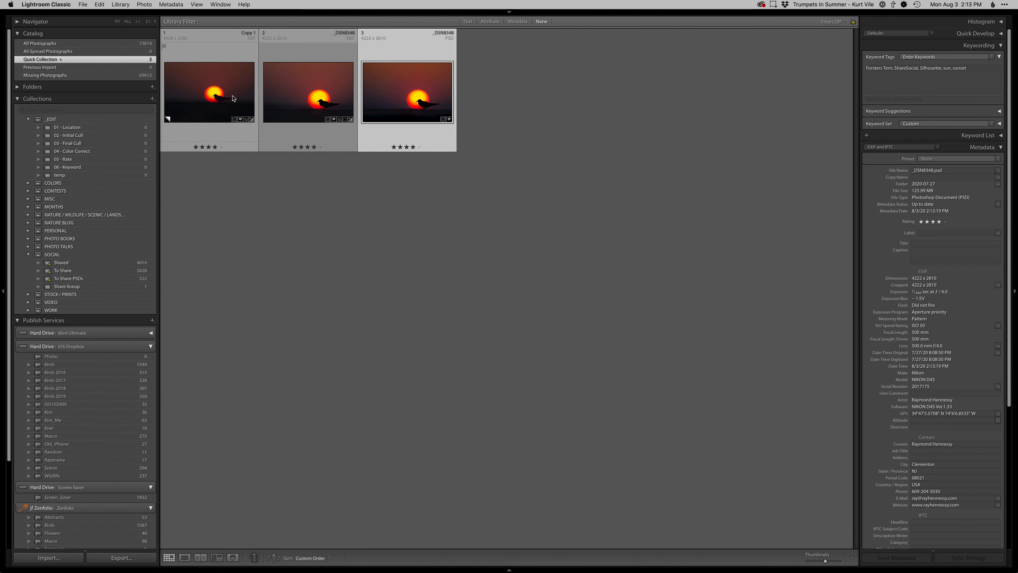
Compare the original virtual copy and the finished PSD in Survey view with the side panels hidden
click(233, 98)
super+click(409, 97)
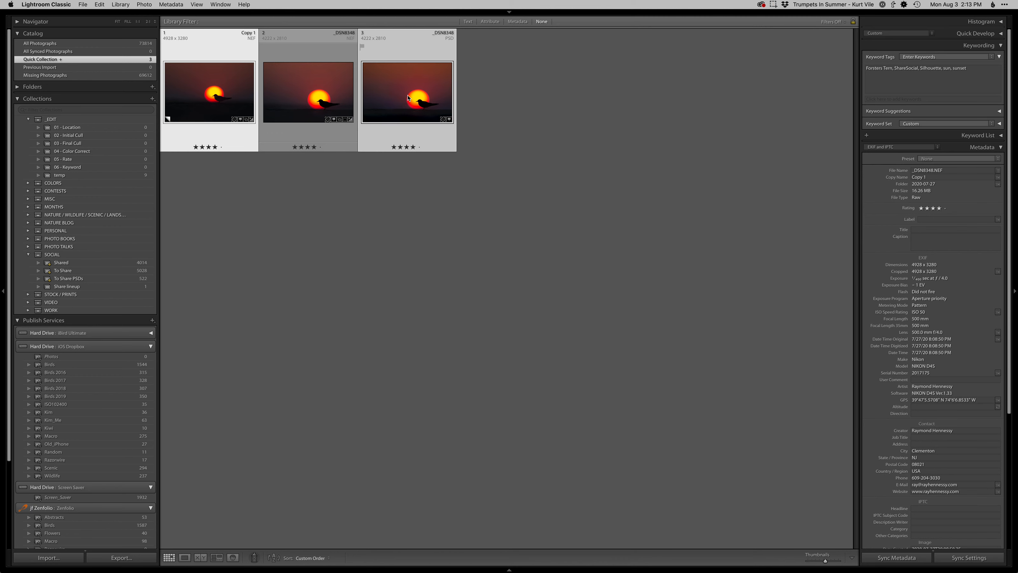
key(n)
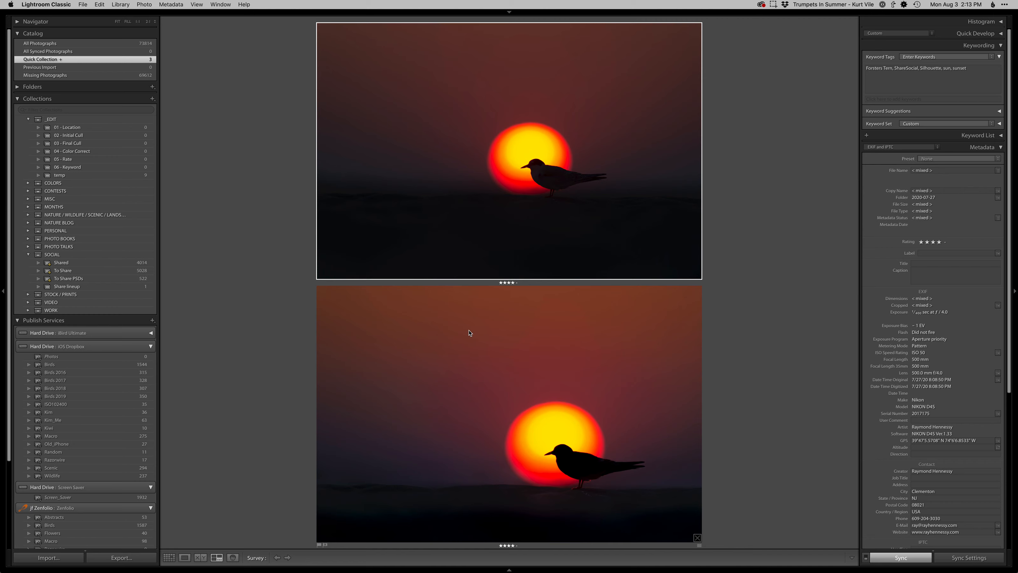
key(shift+Tab)
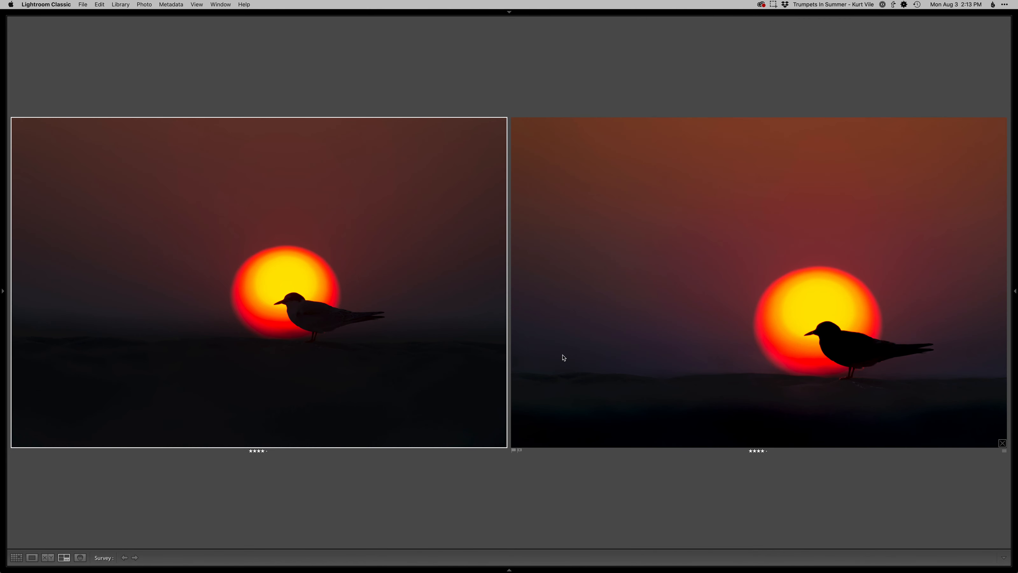
Alternate between the original copy and the finished PSD in Loupe view to compare them before and after
key(e)
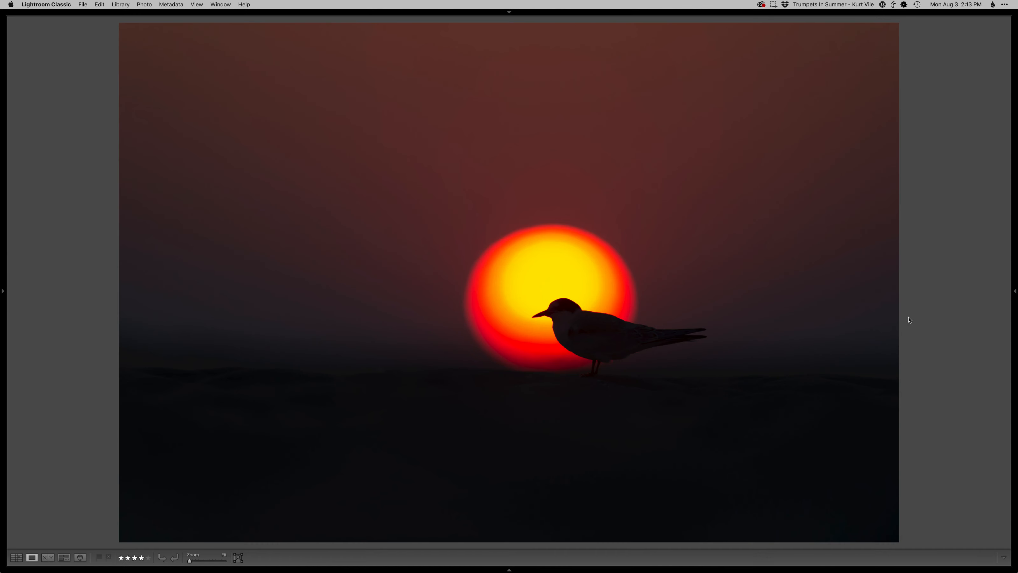
key(Right)
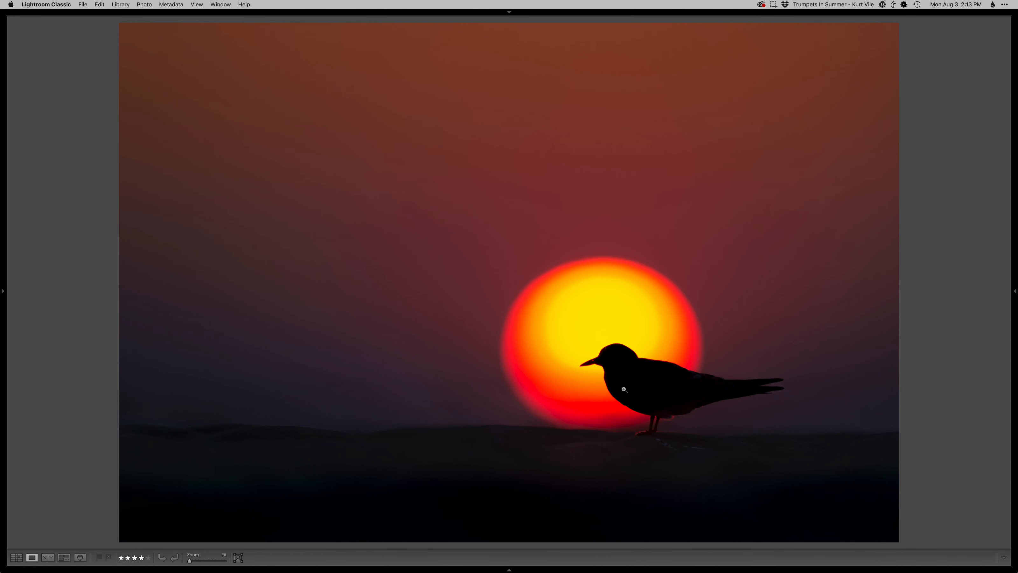
key(Right)
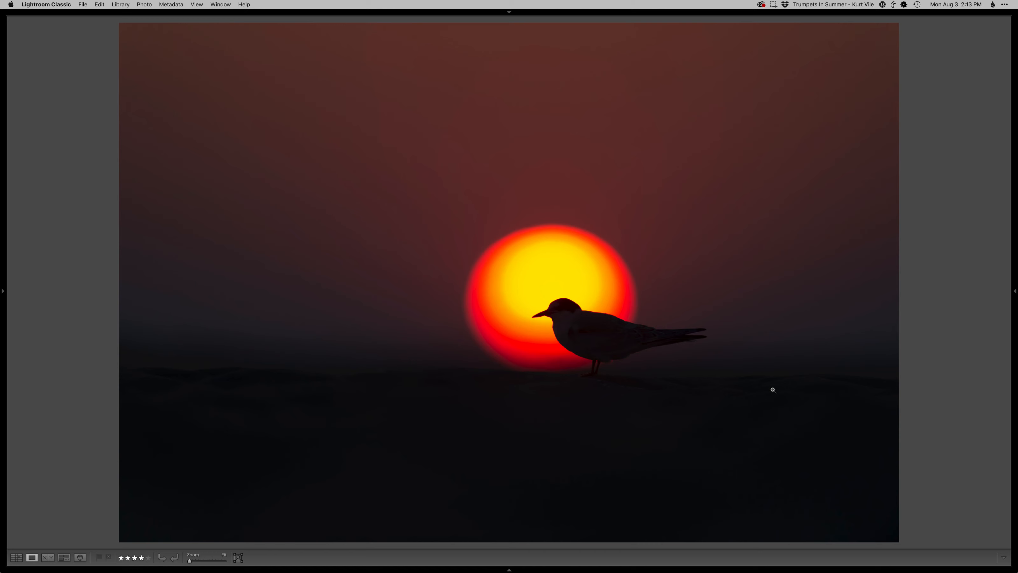
key(Right)
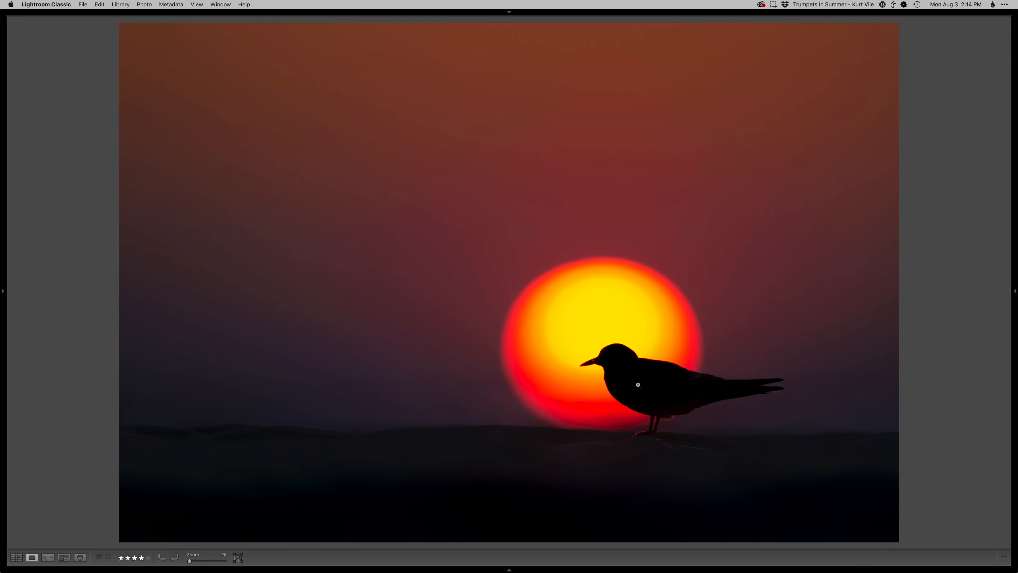
Straighten the finished PSD along the horizon line with the crop tool, apply it and return to Loupe view
key(g)
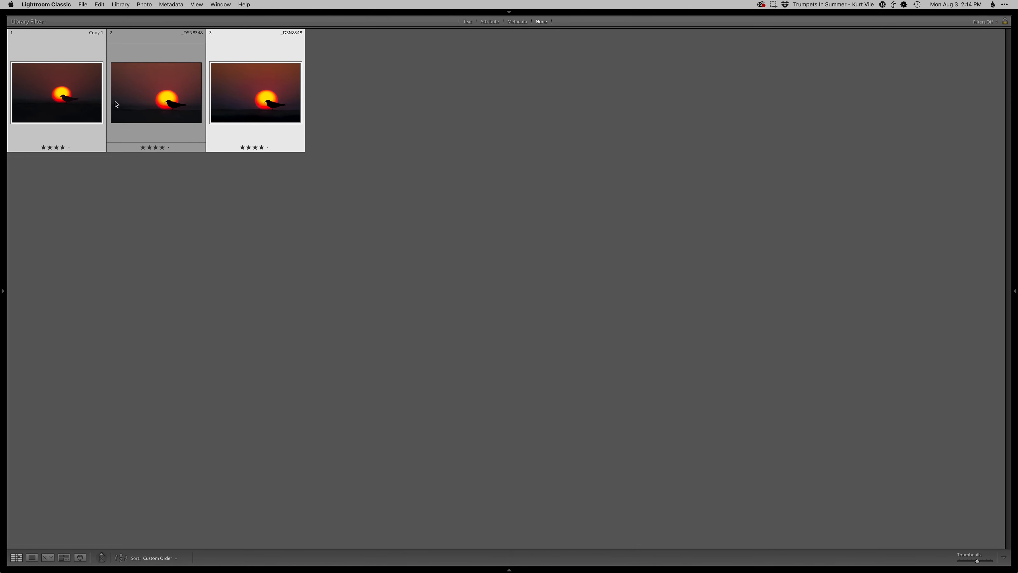
double_click(295, 114)
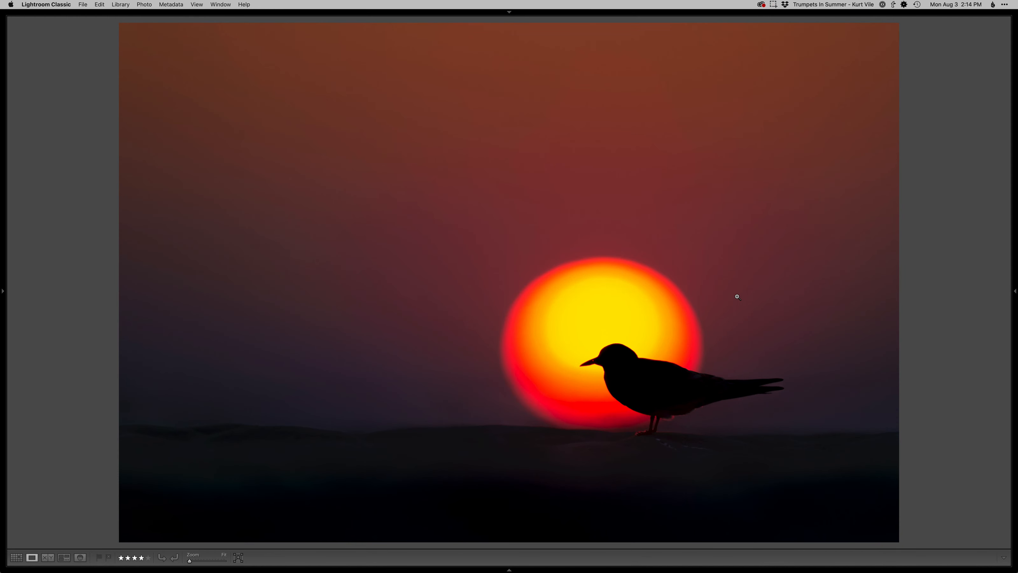
key(r)
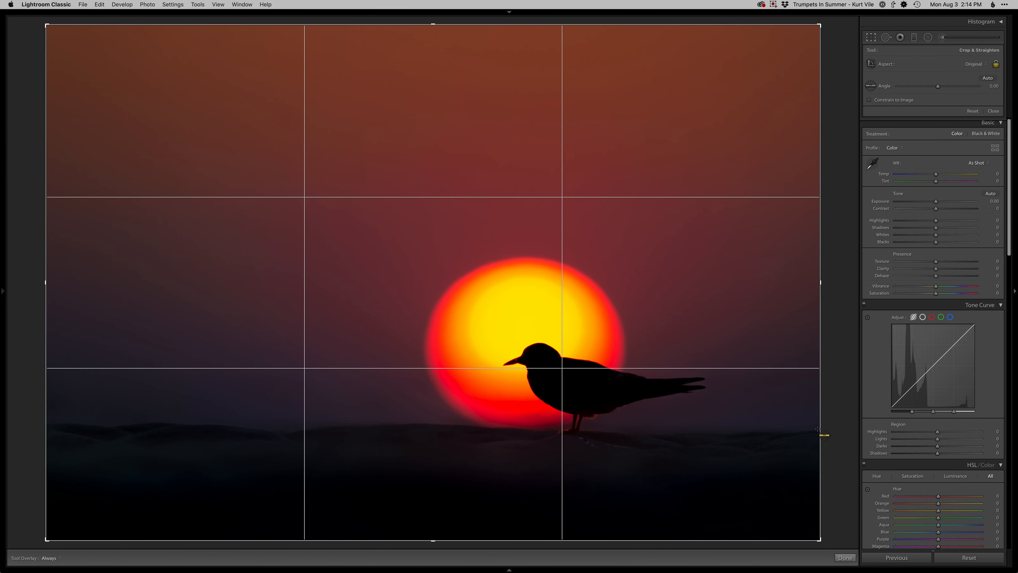
mouse_move(817, 429)
mouse_down()
mouse_move(311, 411)
mouse_move(9, 420)
mouse_up()
key(Return)
key(e)
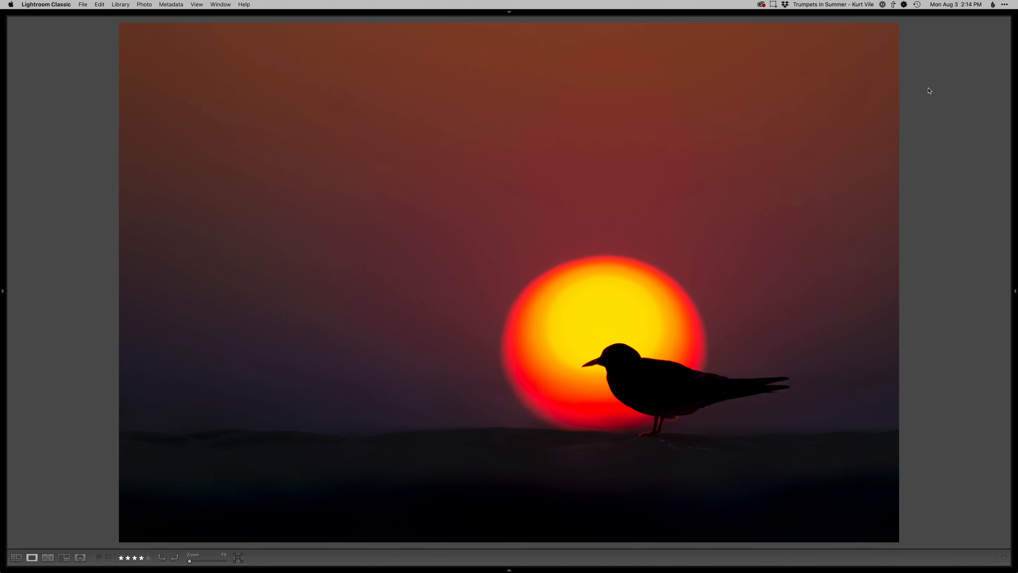
click(773, 4)
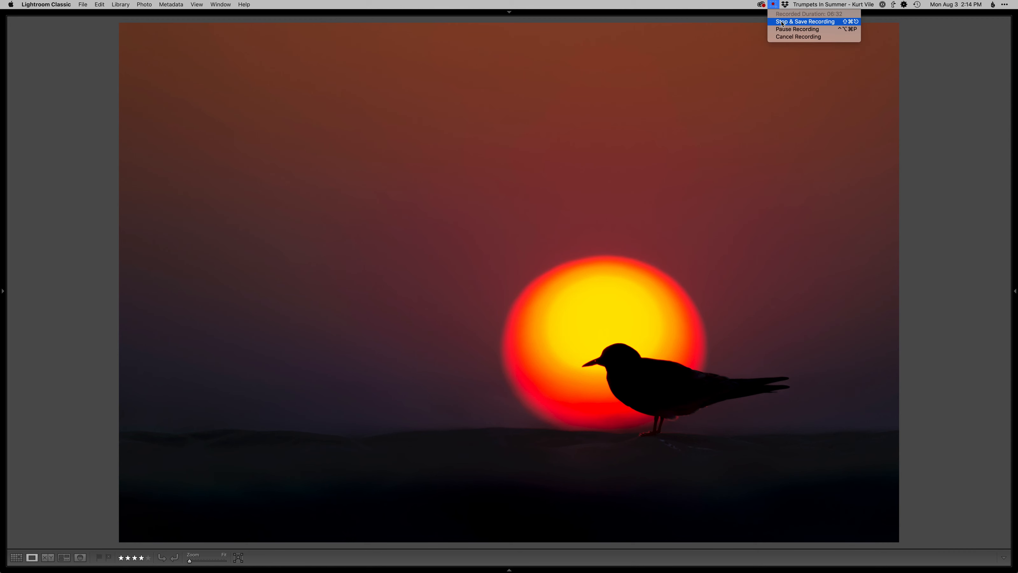